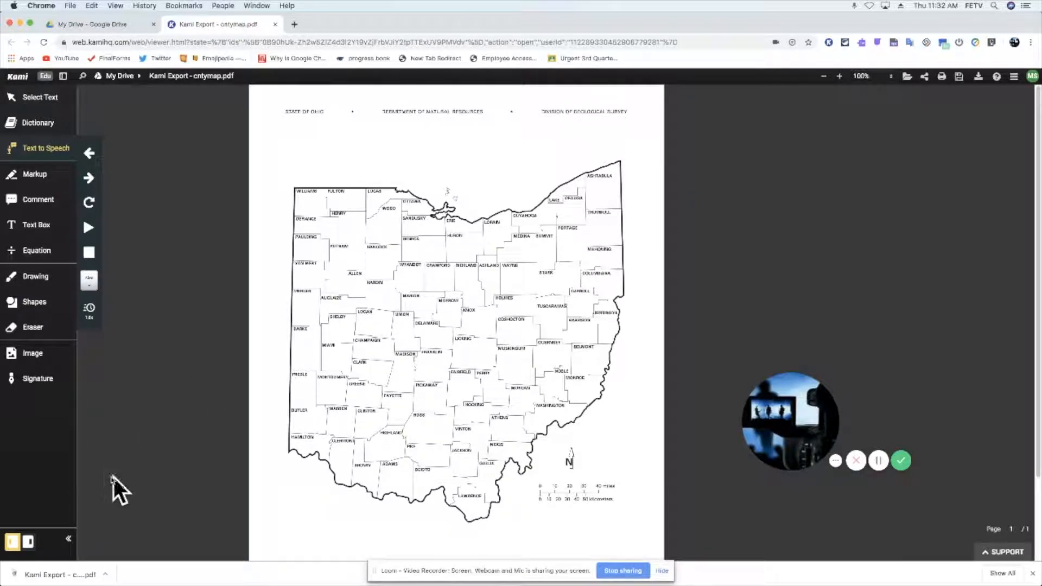
Open the Kami home page from the document viewer, and return to the county map PDF.
{"action": "left_click", "coordinate": [39, 121]}
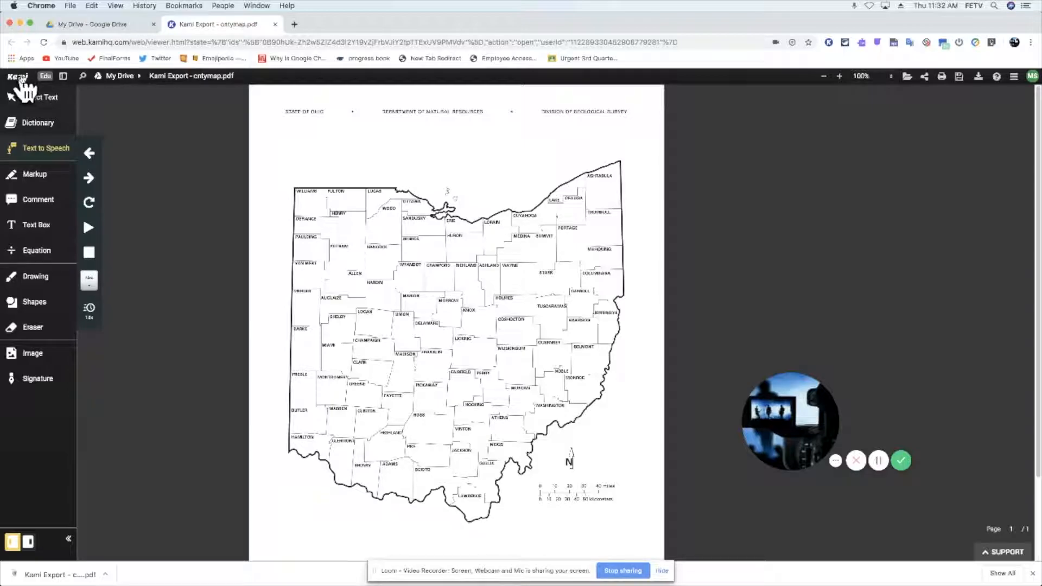
{"action": "left_click", "coordinate": [20, 77]}
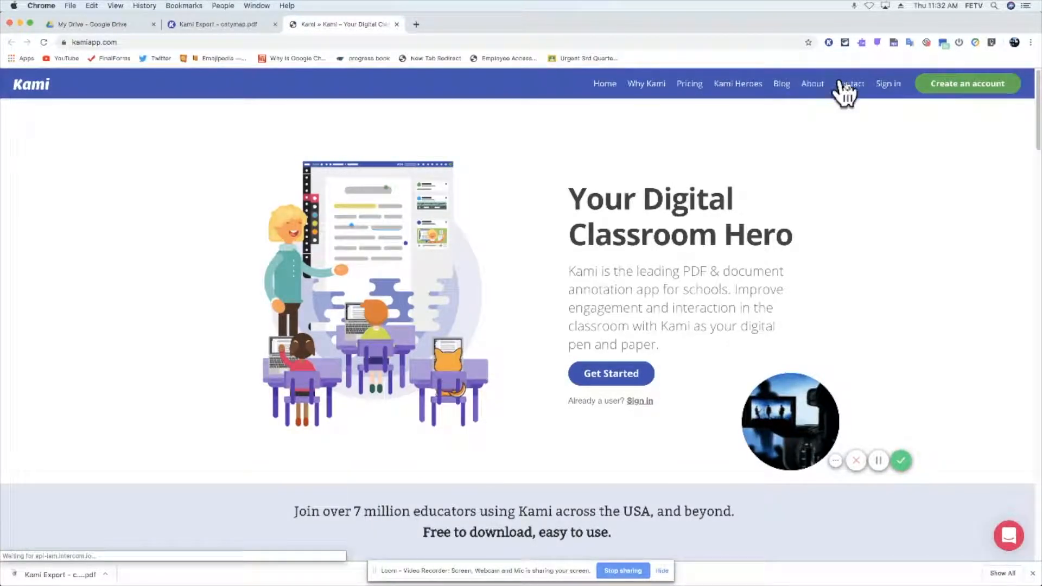
{"action": "left_click", "coordinate": [397, 24]}
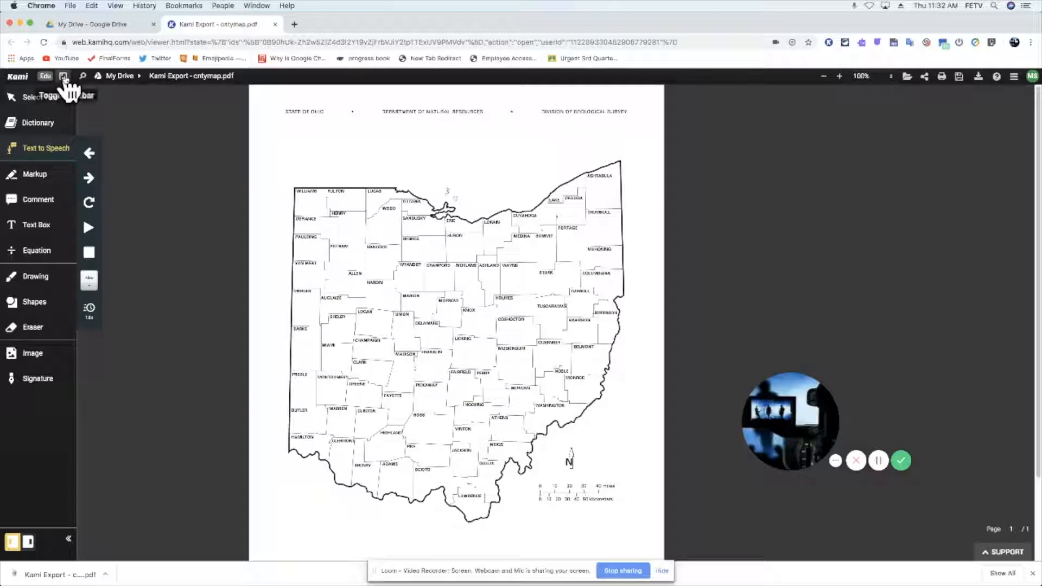
Show the page thumbnails sidebar and draw green freehand lines above and across the Ohio county map.
{"action": "left_click", "coordinate": [68, 77]}
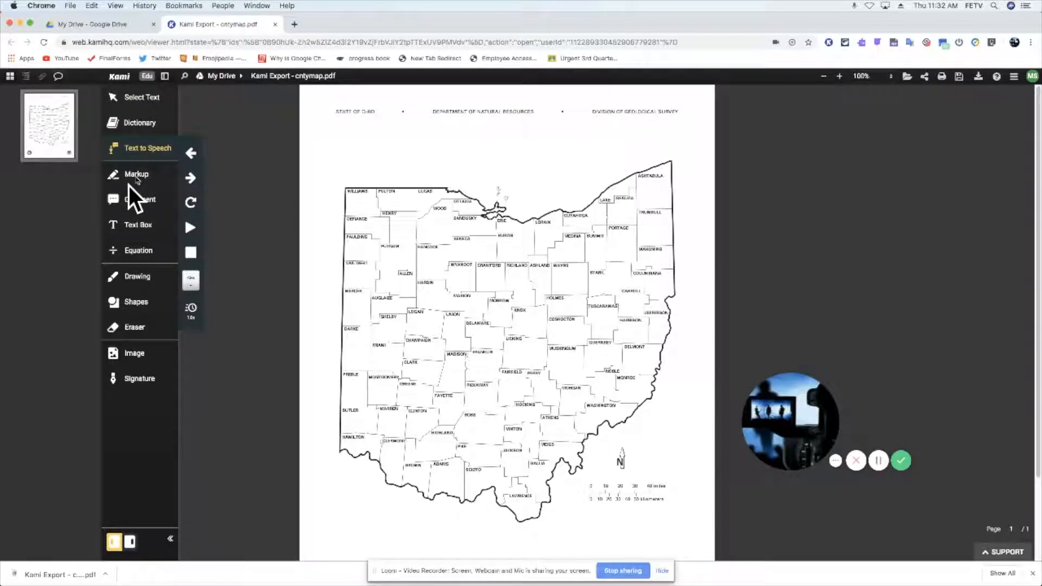
{"action": "left_click", "coordinate": [162, 278]}
{"action": "left_click", "coordinate": [190, 346]}
{"action": "left_click_drag", "start_coordinate": [373, 156], "coordinate": [675, 154]}
{"action": "mouse_move", "coordinate": [458, 246]}
{"action": "left_mouse_down"}
{"action": "mouse_move", "coordinate": [492, 260]}
{"action": "mouse_move", "coordinate": [494, 363]}
{"action": "left_mouse_up"}
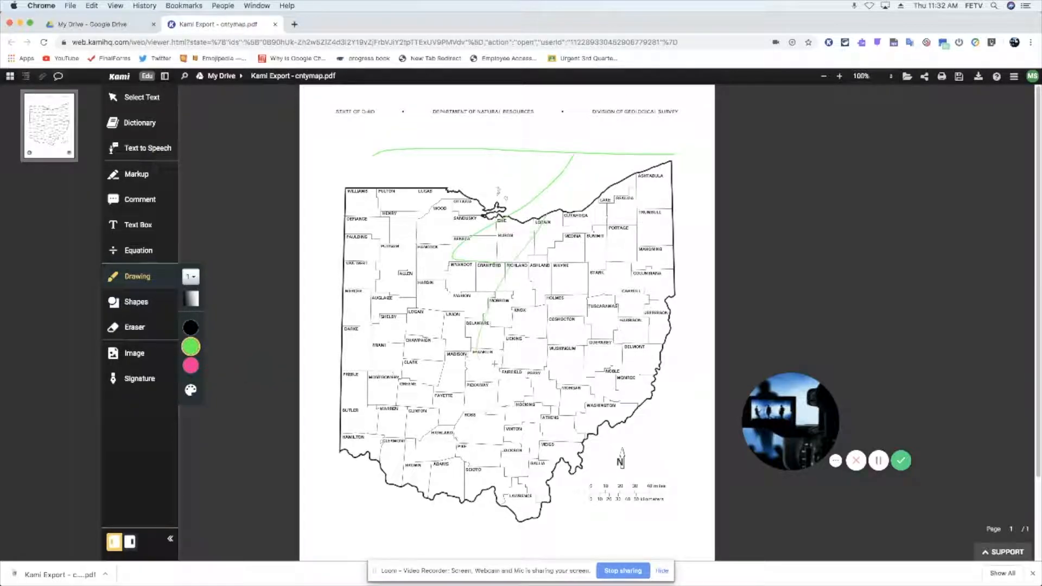
Add a text box reading "text" on the map near Mercer and Auglaize counties.
{"action": "left_click", "coordinate": [136, 225]}
{"action": "left_click", "coordinate": [362, 302]}
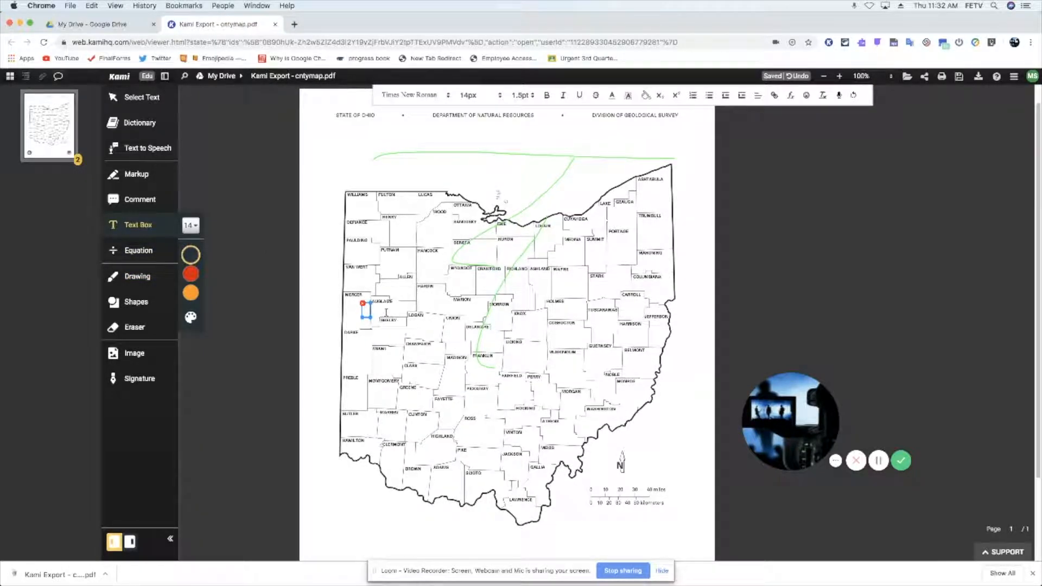
{"action": "left_click", "coordinate": [59, 193]}
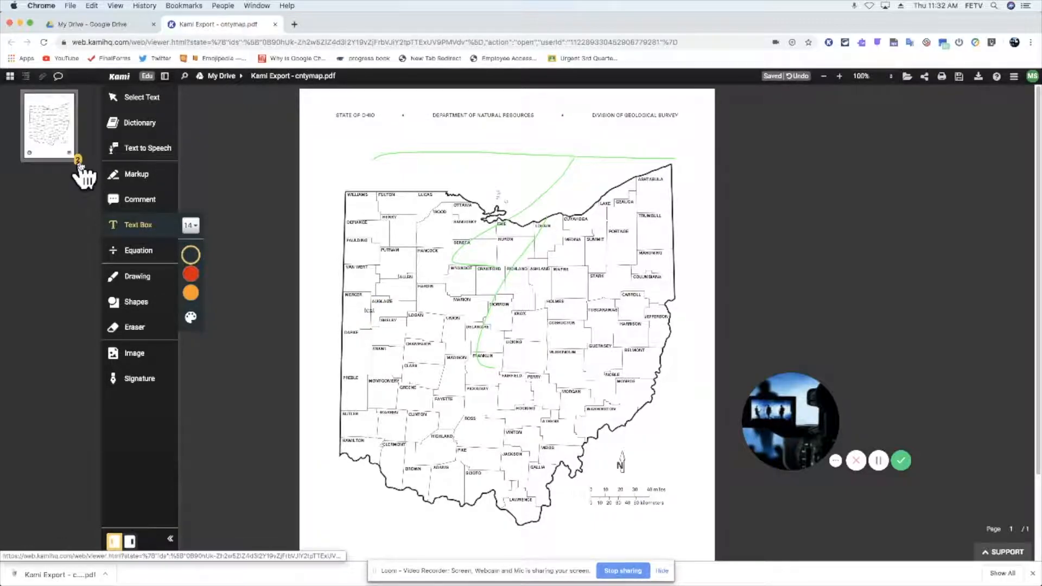
Select the green drawing on the map, and hide the page thumbnails sidebar.
{"action": "mouse_move", "coordinate": [377, 309]}
{"action": "left_click", "coordinate": [545, 201]}
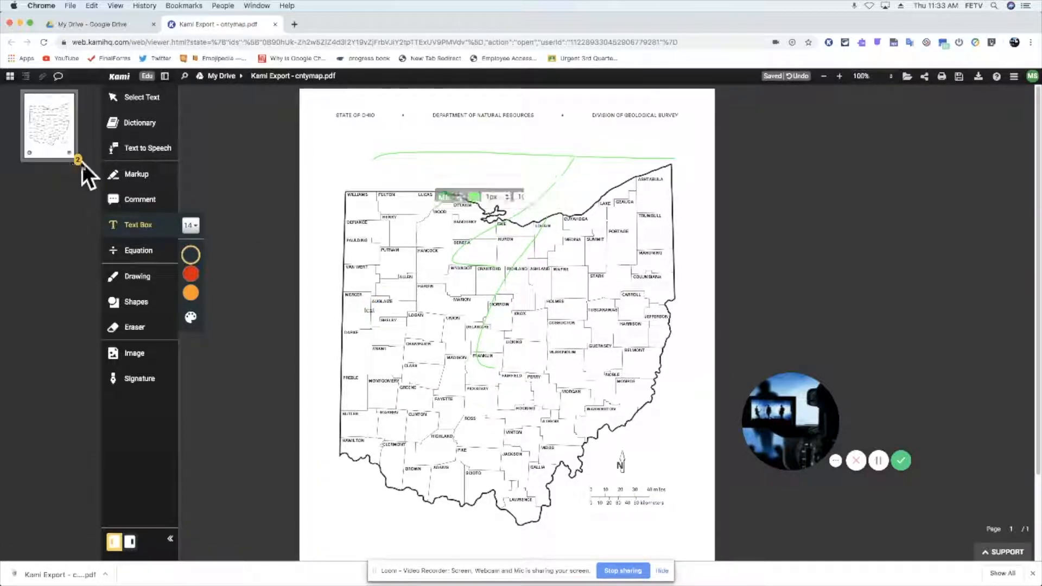
{"action": "left_click", "coordinate": [166, 75]}
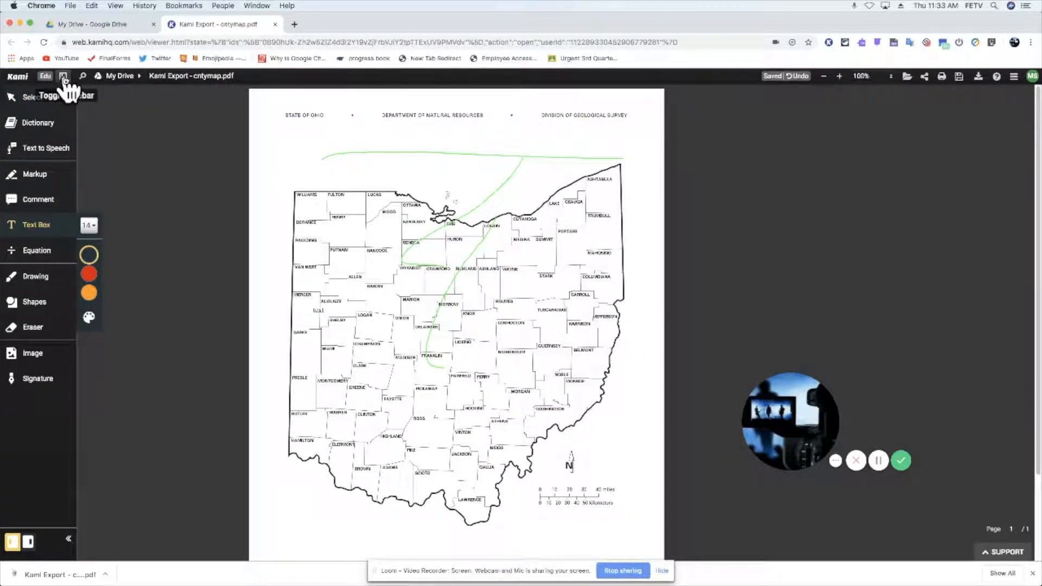
Search the document for "hardin" and close the find bar.
{"action": "left_click", "coordinate": [83, 76]}
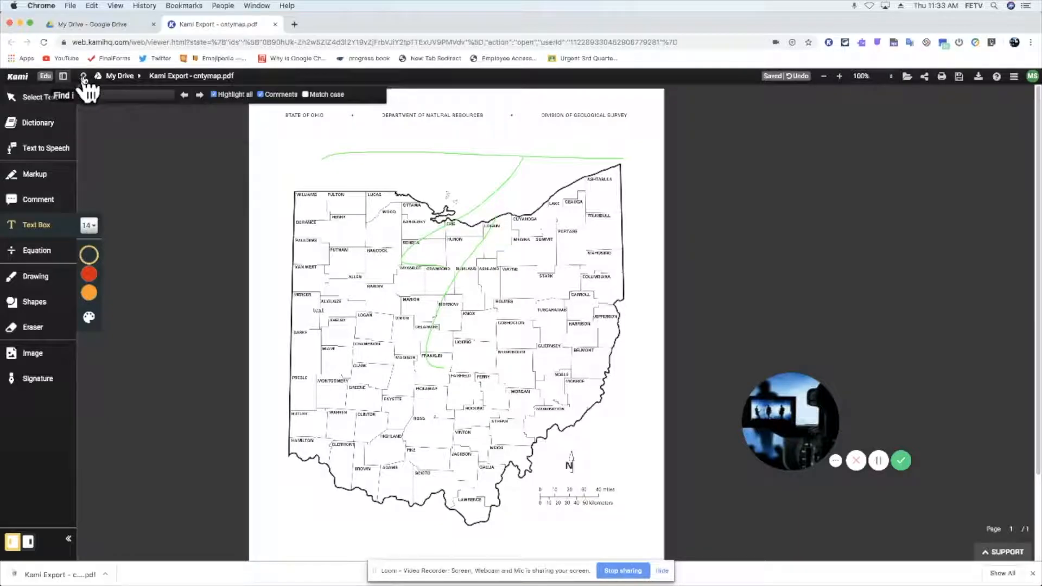
{"action": "type", "text": "hardin"}
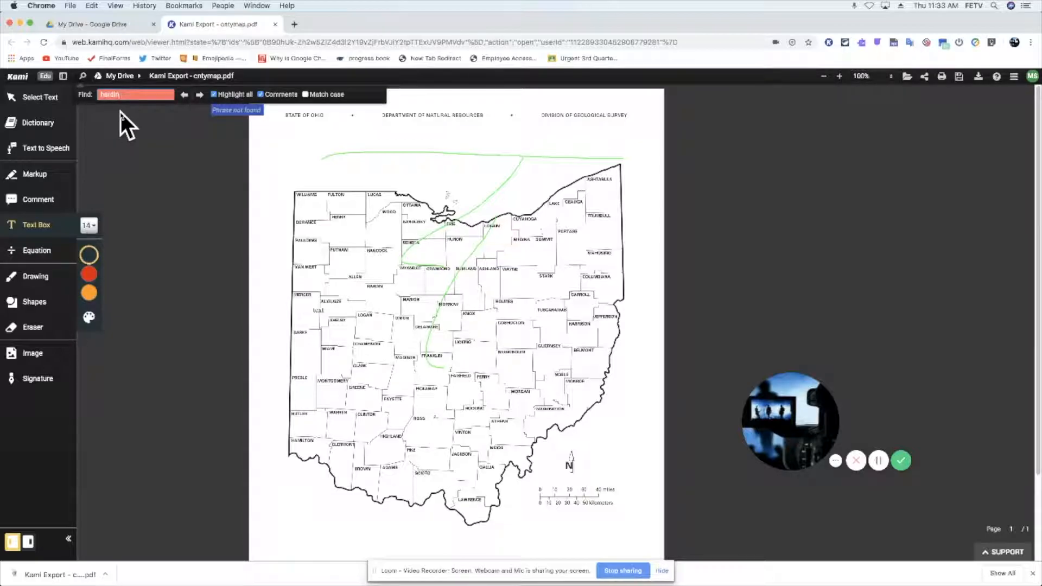
{"action": "left_click_drag", "start_coordinate": [100, 95], "coordinate": [126, 96]}
{"action": "left_click", "coordinate": [190, 177]}
{"action": "left_click", "coordinate": [83, 77]}
{"action": "left_click", "coordinate": [83, 77]}
{"action": "left_click", "coordinate": [83, 76]}
{"action": "left_click", "coordinate": [83, 76]}
{"action": "left_click", "coordinate": [84, 76]}
{"action": "left_click", "coordinate": [83, 77]}
{"action": "left_click", "coordinate": [83, 76]}
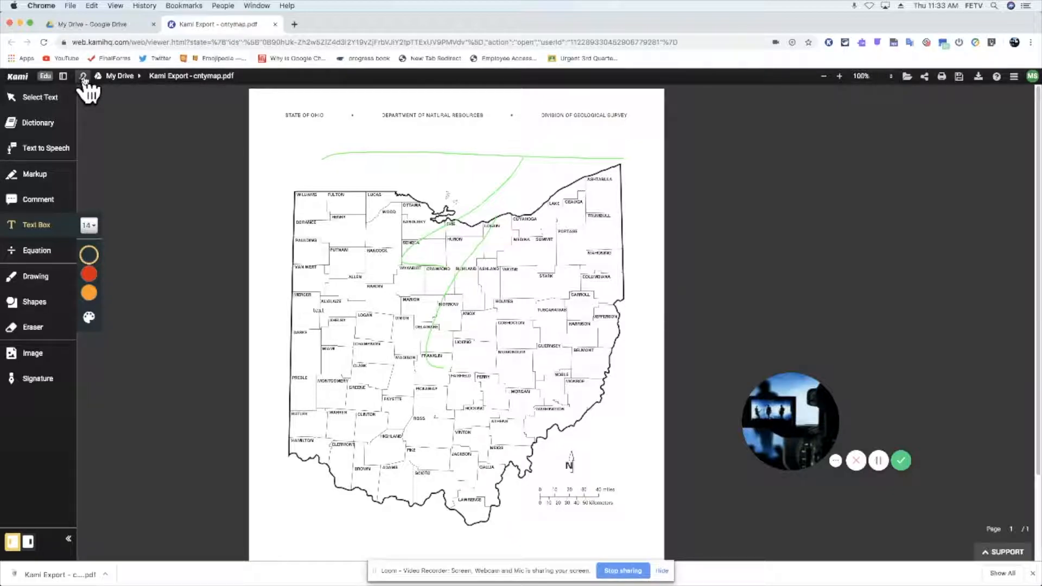
View the Drive folders offered as destinations for moving the PDF, leaving the file where it is.
{"action": "left_click", "coordinate": [118, 76]}
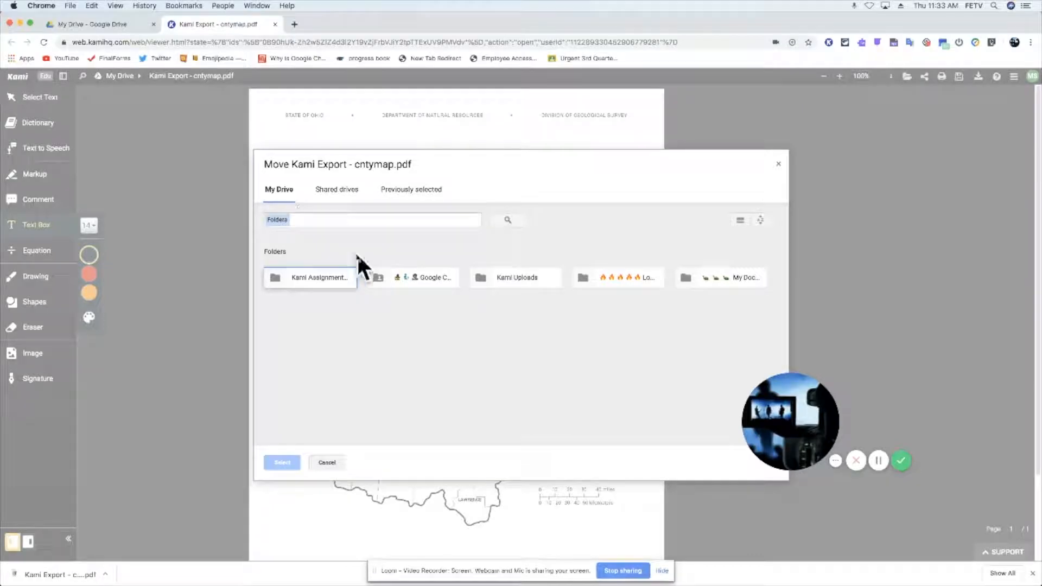
{"action": "left_click", "coordinate": [328, 463]}
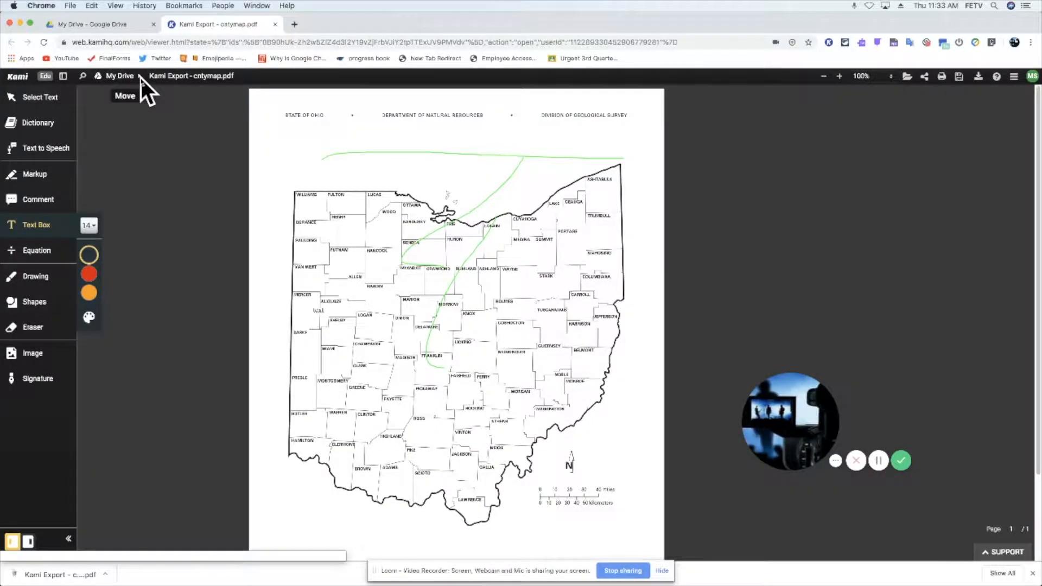
{"action": "left_click", "coordinate": [140, 77]}
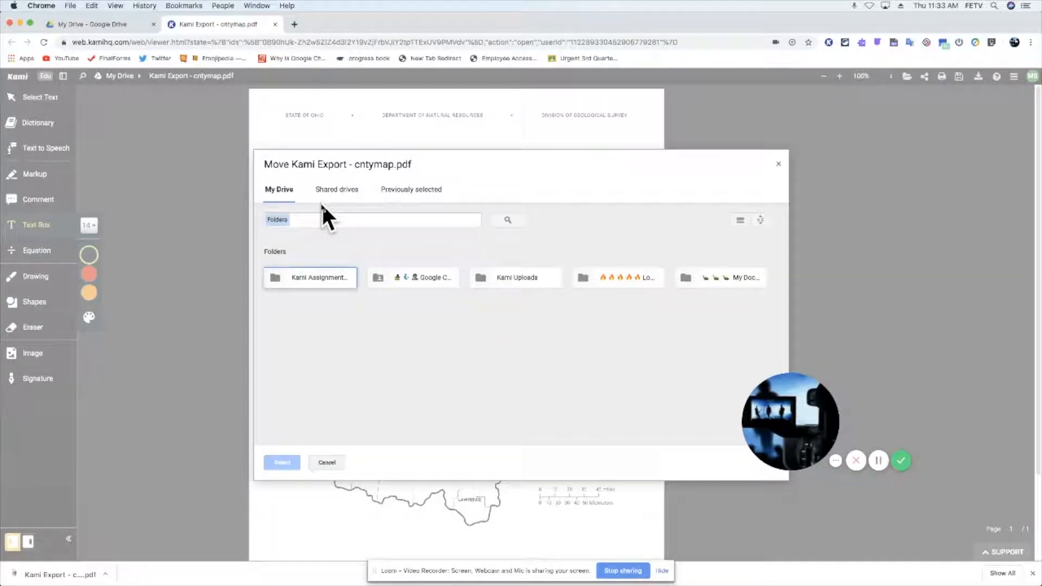
{"action": "left_click", "coordinate": [202, 82]}
Rename the PDF file as OhioCountyMap.pdf.
{"action": "left_click", "coordinate": [188, 74]}
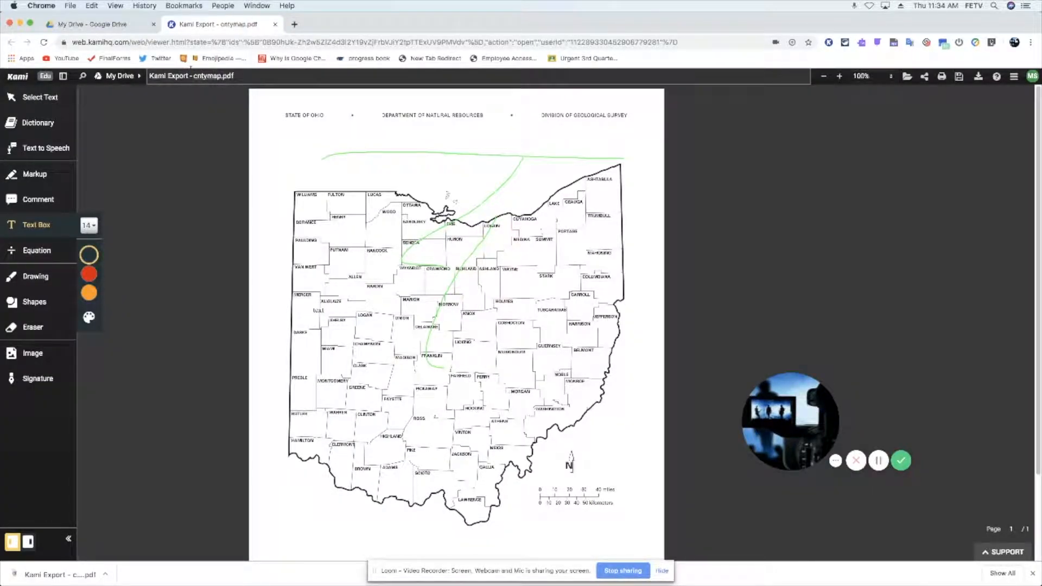
{"action": "type", "text": "Ohio"}
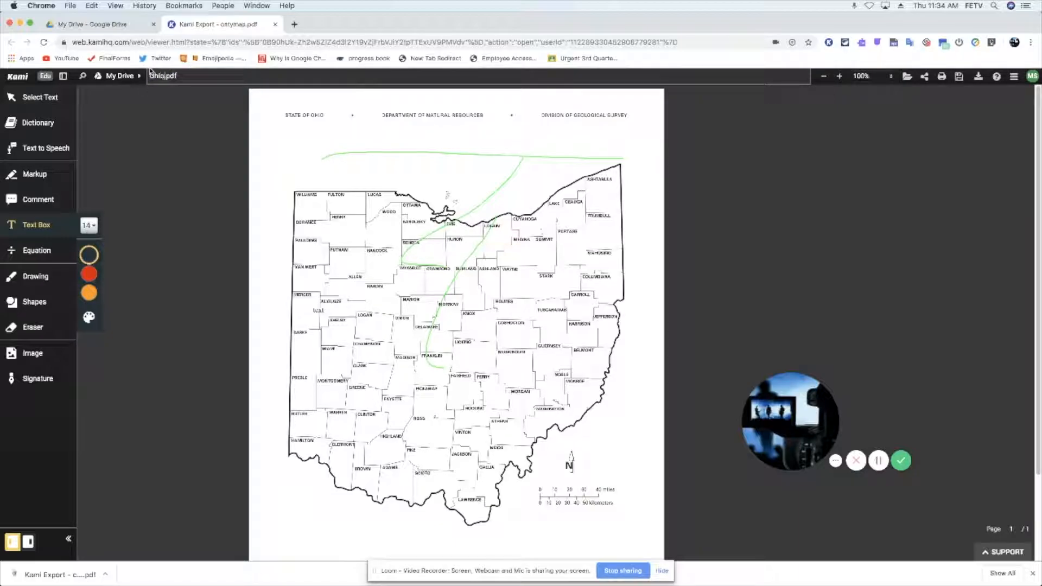
{"action": "type", "text": "CountyMap"}
{"action": "key", "text": "Return"}
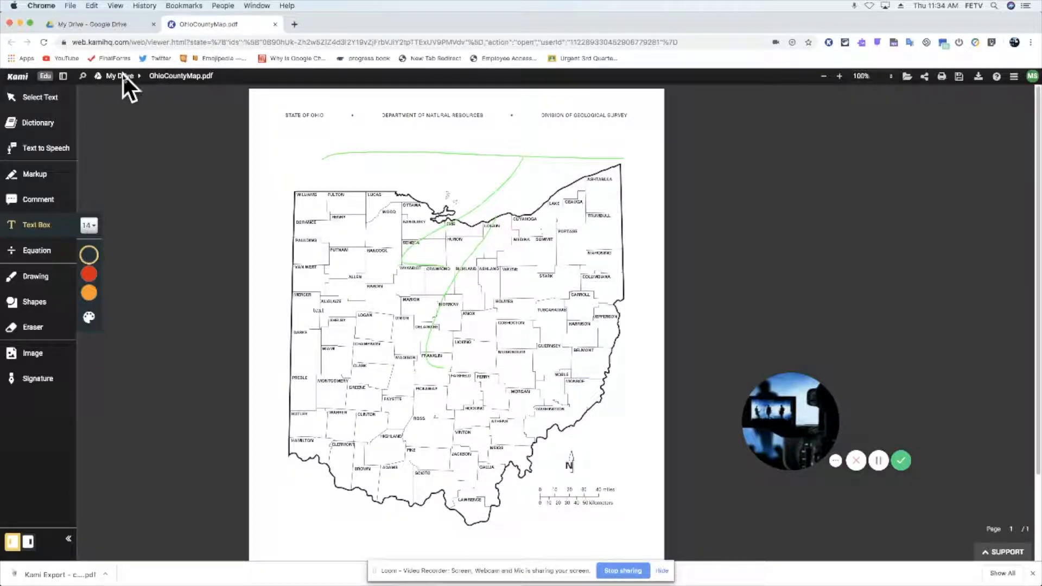
Switch to Google Drive, reload My Drive to check the map's file name, and return to Kami.
{"action": "left_click", "coordinate": [118, 25]}
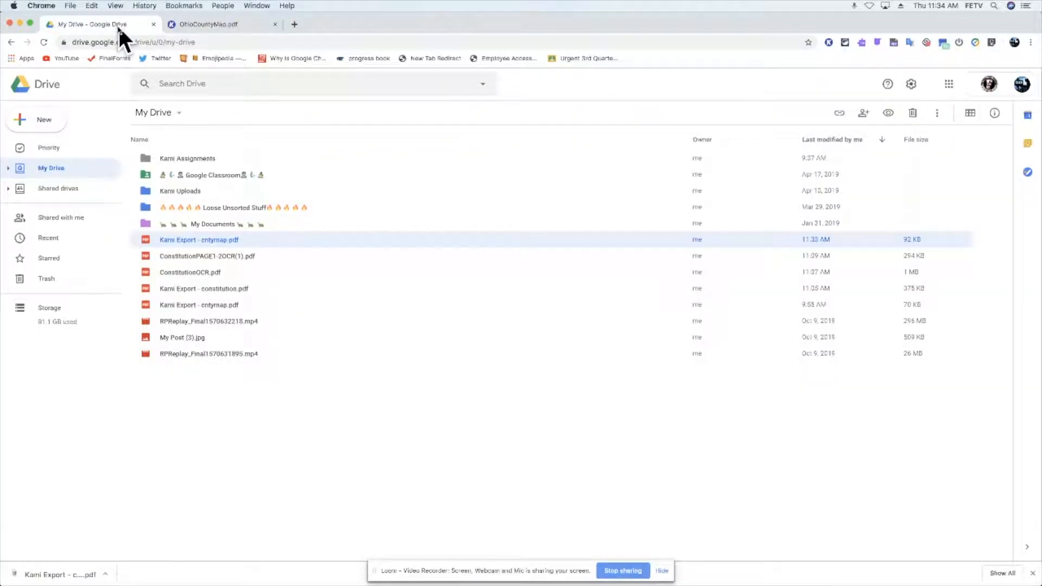
{"action": "left_click", "coordinate": [209, 42]}
{"action": "key", "text": "Return"}
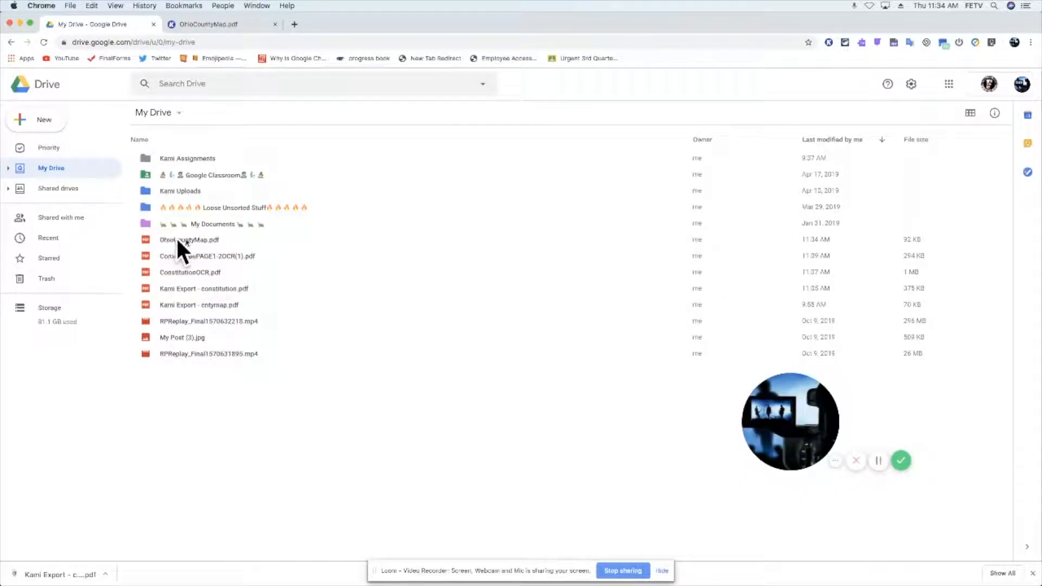
{"action": "left_click", "coordinate": [217, 23]}
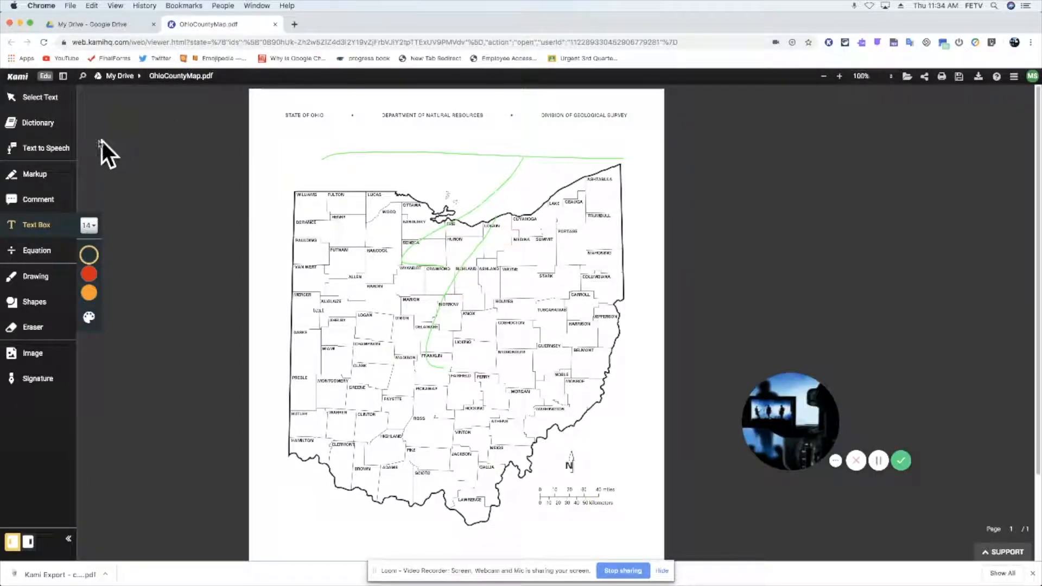
Select the "STATE OF OHIO" heading text above the map.
{"action": "left_click", "coordinate": [54, 100]}
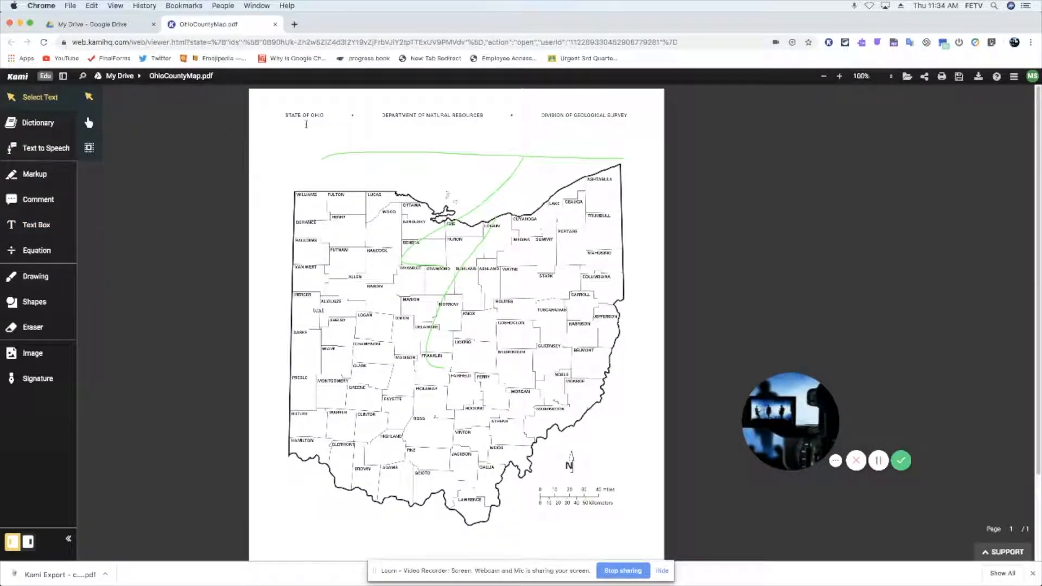
{"action": "left_click_drag", "start_coordinate": [287, 115], "coordinate": [324, 117]}
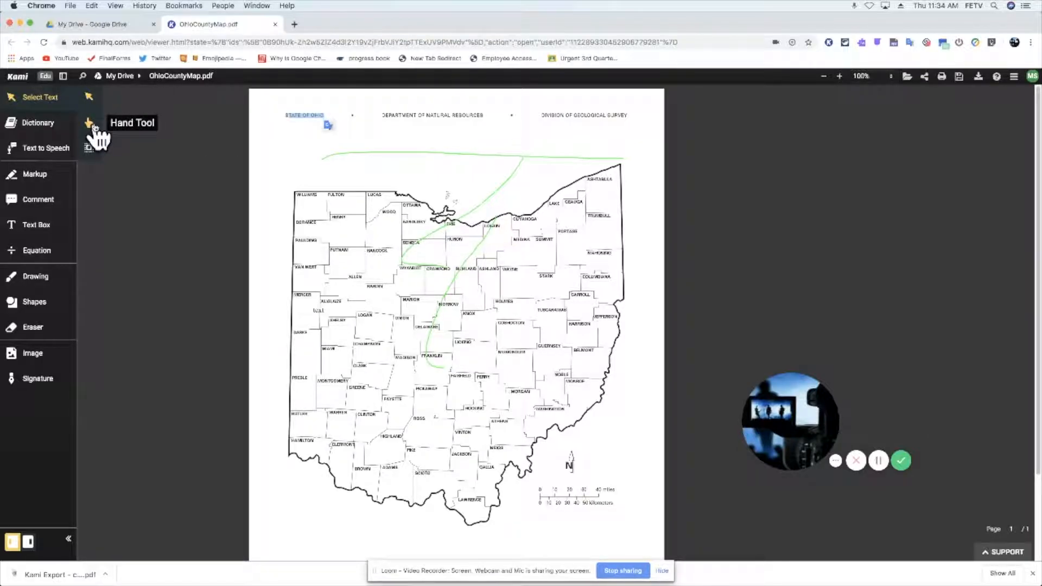
Activate the Hand Tool, examine the county map down to its southern edge at 240% zoom, and return to 100%.
{"action": "left_click", "coordinate": [91, 126]}
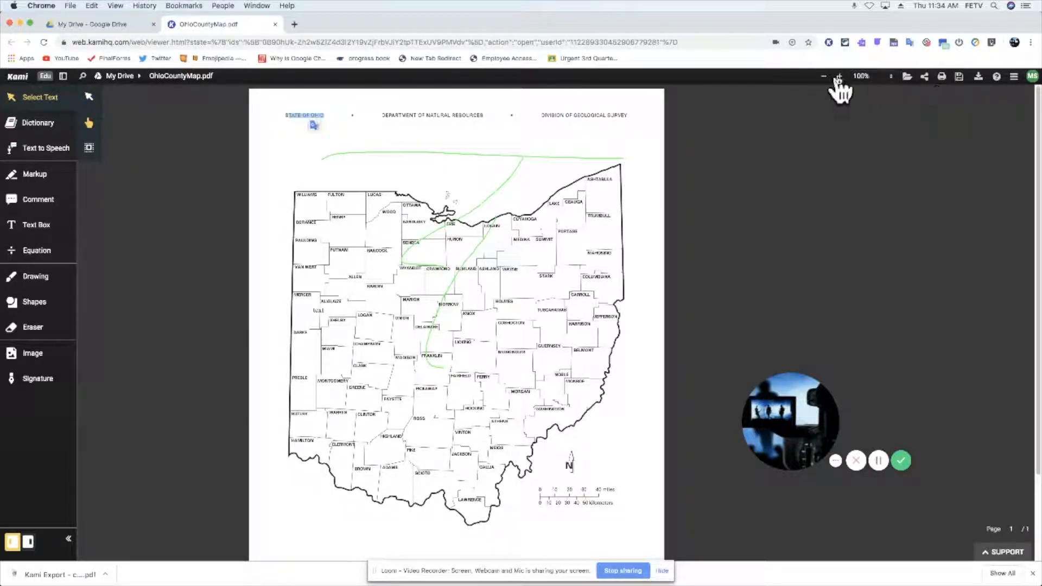
{"action": "left_click", "coordinate": [840, 77]}
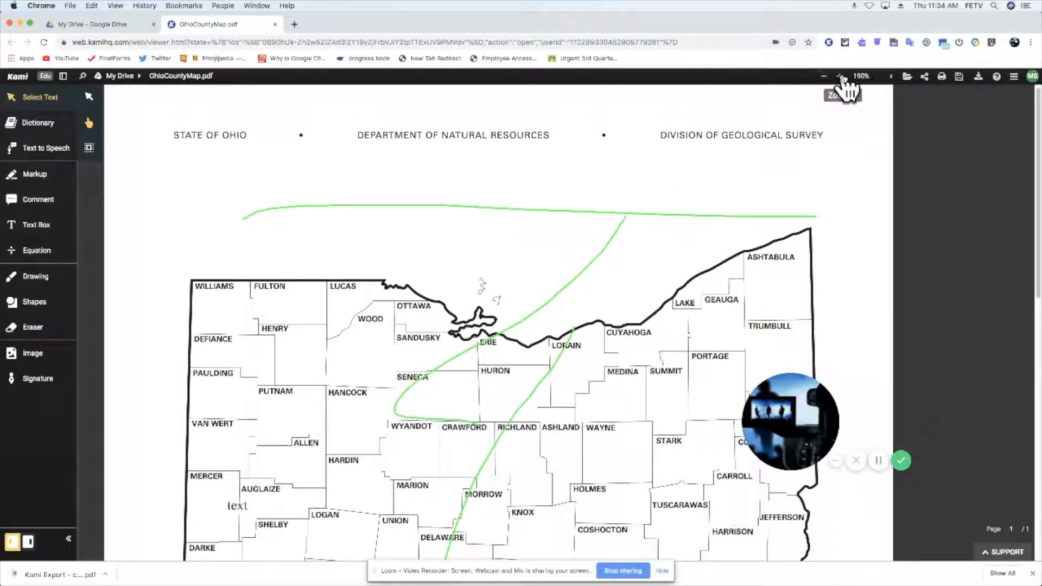
{"action": "left_click", "coordinate": [840, 77]}
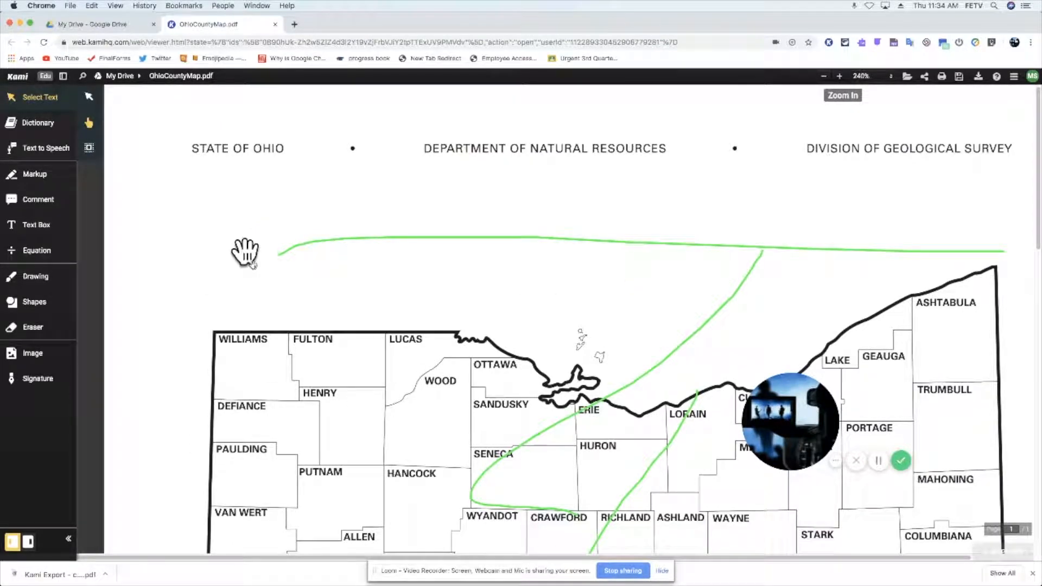
{"action": "scroll", "coordinate": [198, 152], "scroll_direction": "down", "scroll_amount": 4}
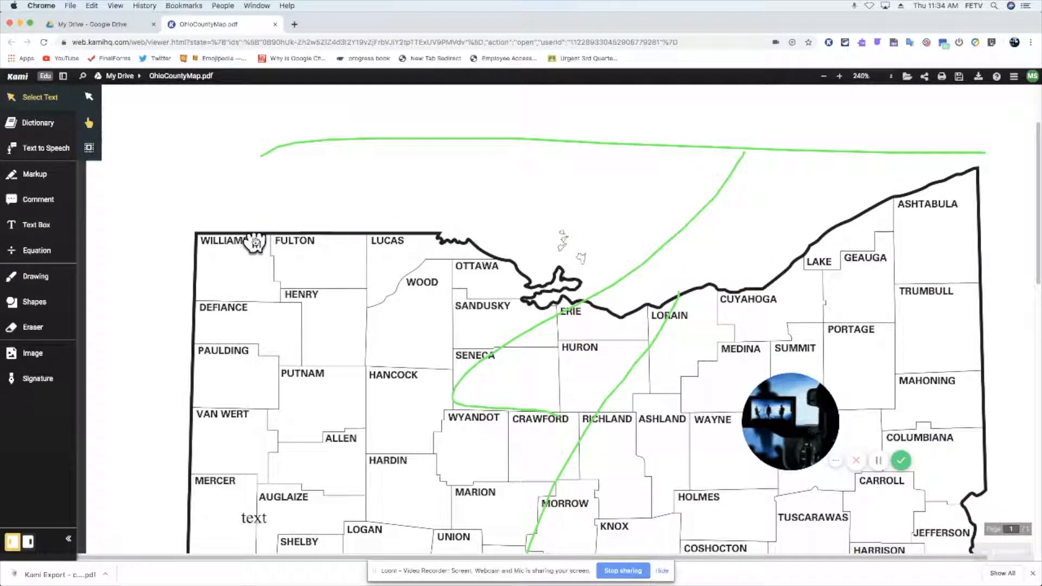
{"action": "scroll", "coordinate": [254, 242], "scroll_direction": "down", "scroll_amount": 15}
{"action": "scroll", "coordinate": [376, 207], "scroll_direction": "down", "scroll_amount": 7}
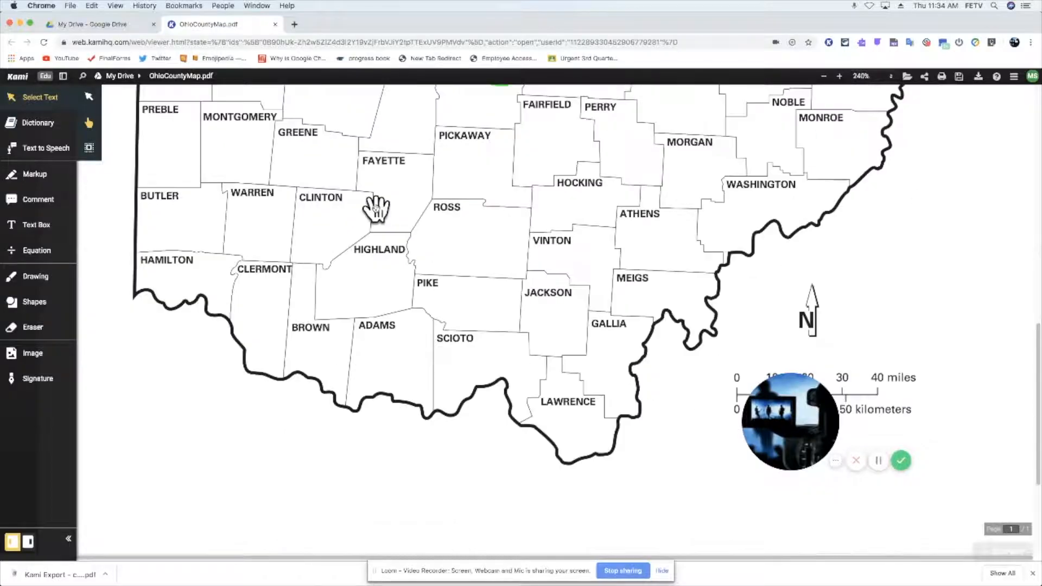
{"action": "scroll", "coordinate": [375, 209], "scroll_direction": "down", "scroll_amount": 2}
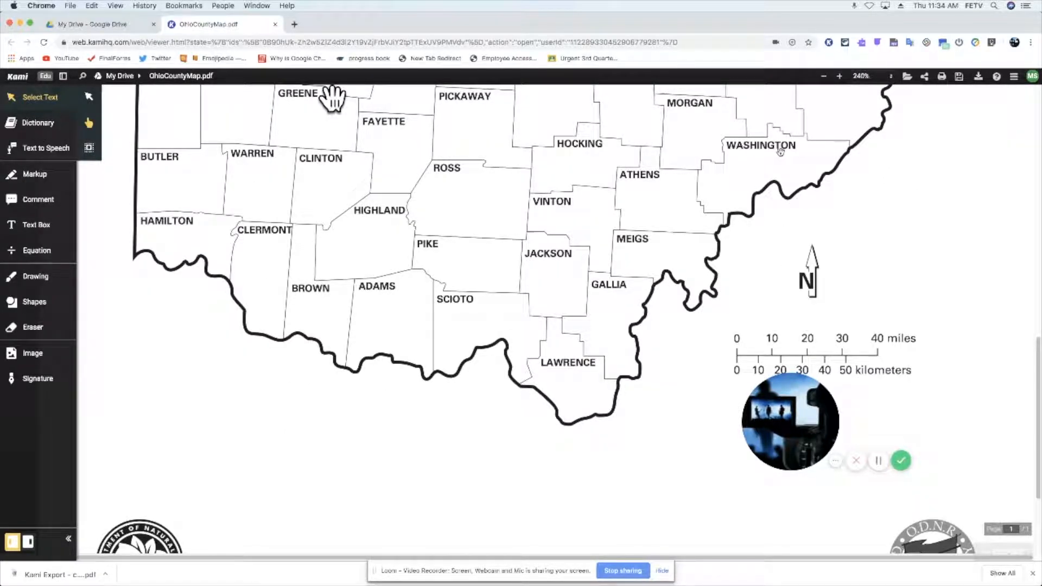
{"action": "left_click", "coordinate": [825, 76]}
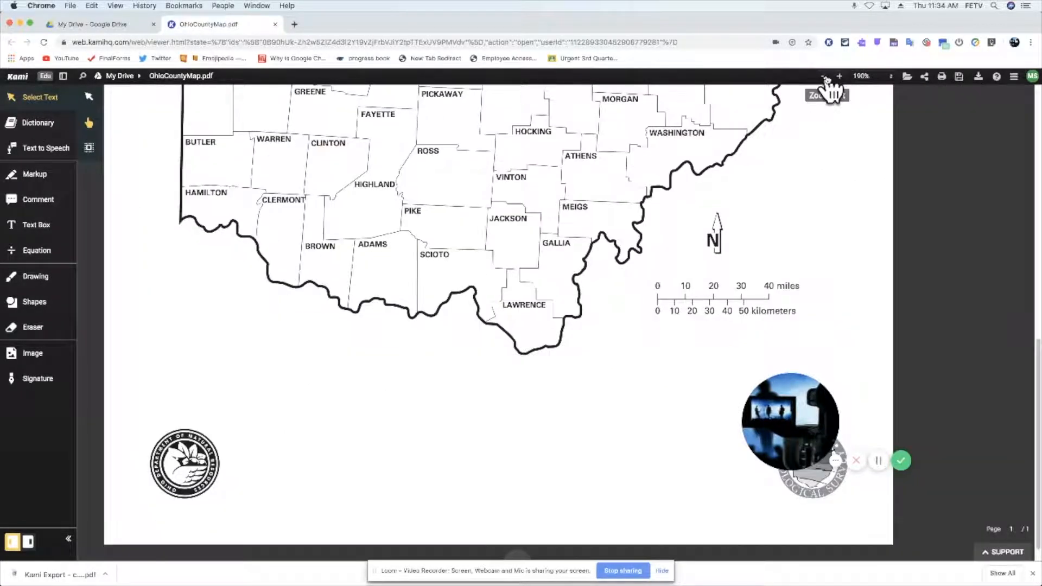
{"action": "left_click", "coordinate": [824, 76]}
{"action": "left_click", "coordinate": [824, 77]}
{"action": "left_click", "coordinate": [824, 77]}
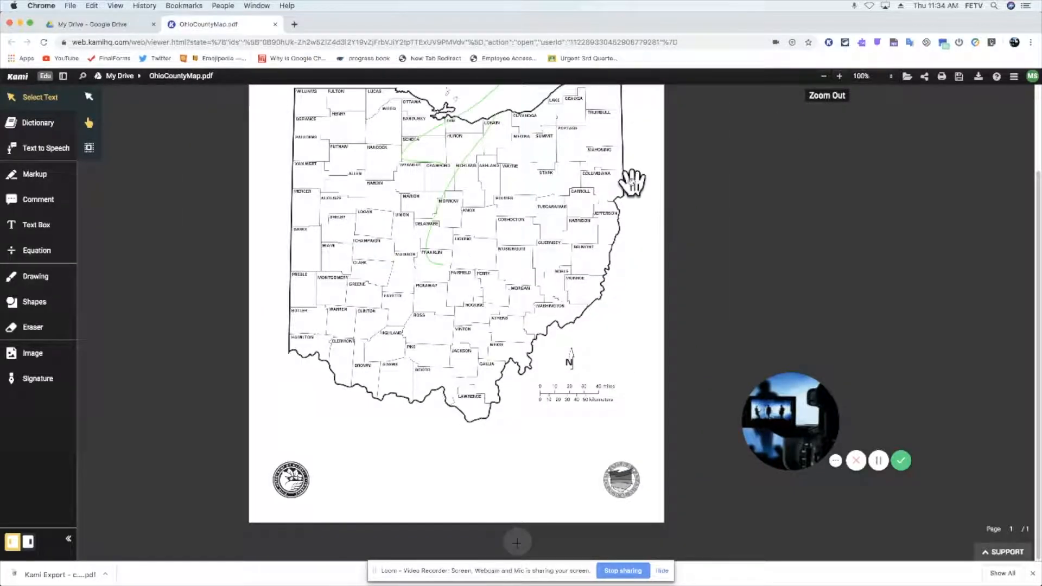
Select the annotations on the map as objects: the green drawing, the text box, and the green drawing again.
{"action": "left_click", "coordinate": [90, 150]}
{"action": "left_click", "coordinate": [419, 163]}
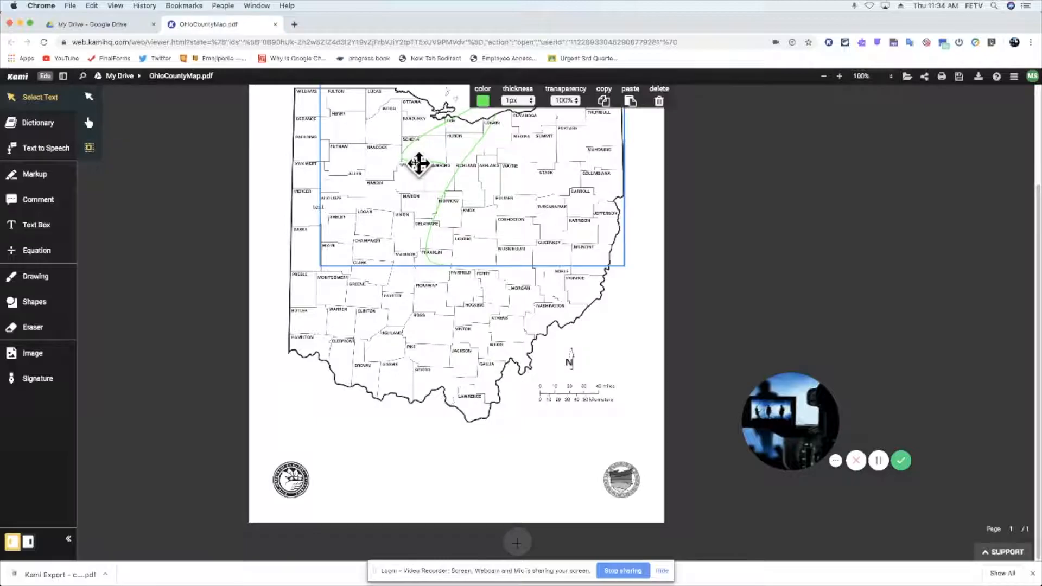
{"action": "scroll", "coordinate": [335, 258], "scroll_direction": "up", "scroll_amount": 1}
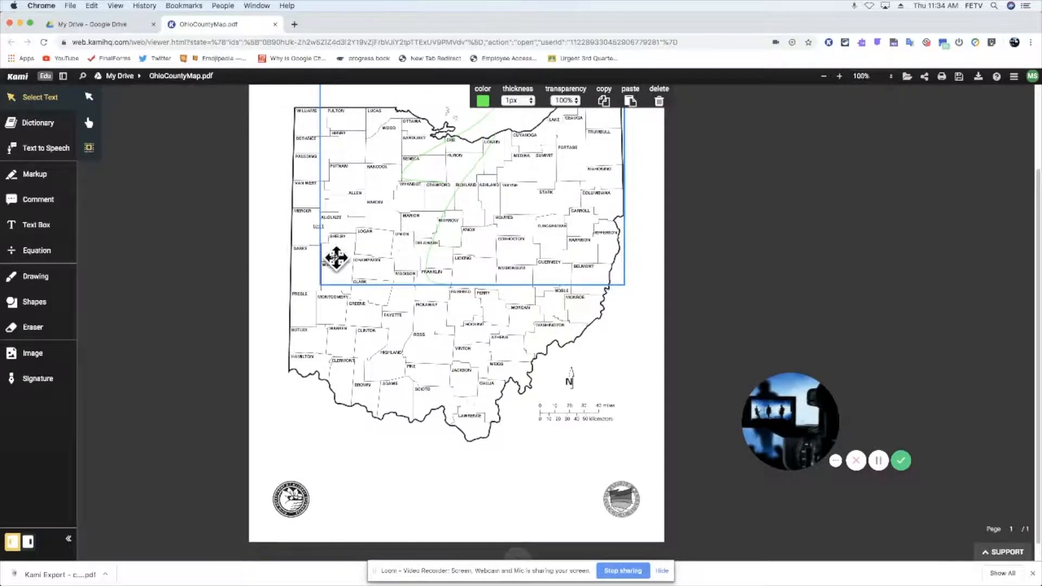
{"action": "left_click", "coordinate": [317, 227]}
{"action": "scroll", "coordinate": [430, 252], "scroll_direction": "up", "scroll_amount": 5}
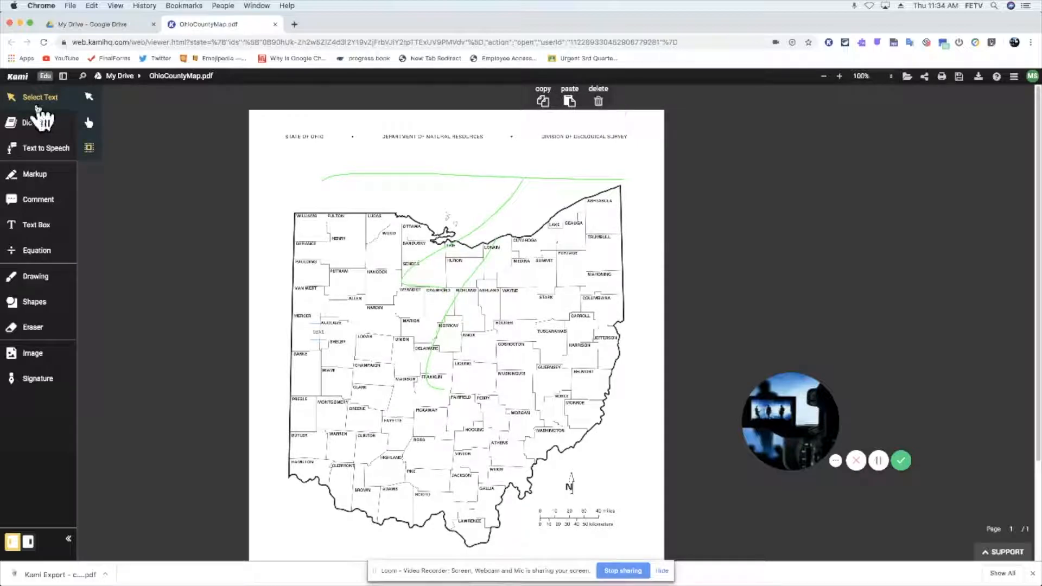
{"action": "scroll", "coordinate": [504, 198], "scroll_direction": "down", "scroll_amount": 1}
{"action": "left_click", "coordinate": [507, 192]}
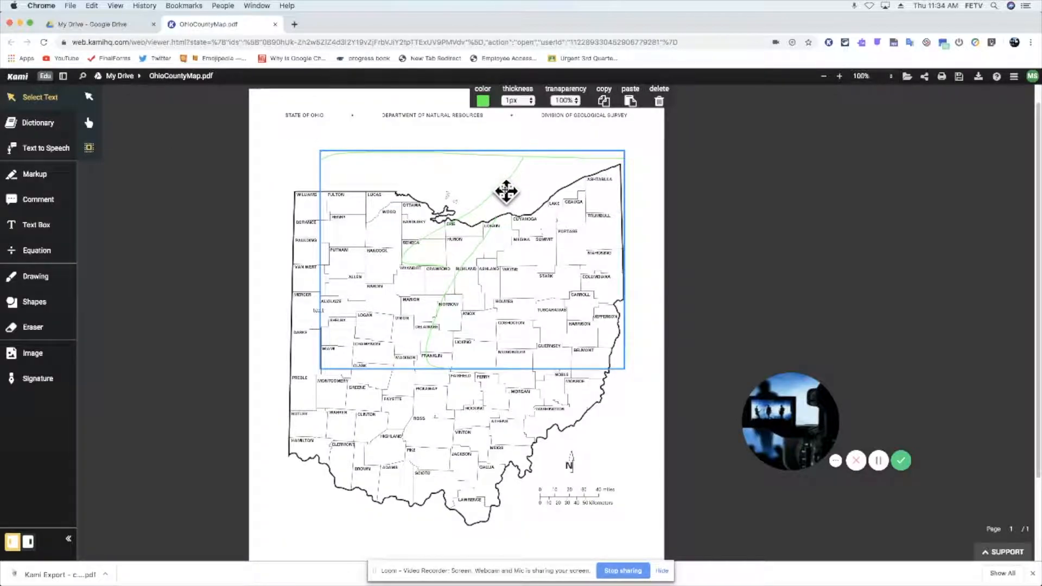
Restyle the green drawing on the map to pink, 6px thickness and 50% transparency, and return to text selection.
{"action": "left_click", "coordinate": [483, 100]}
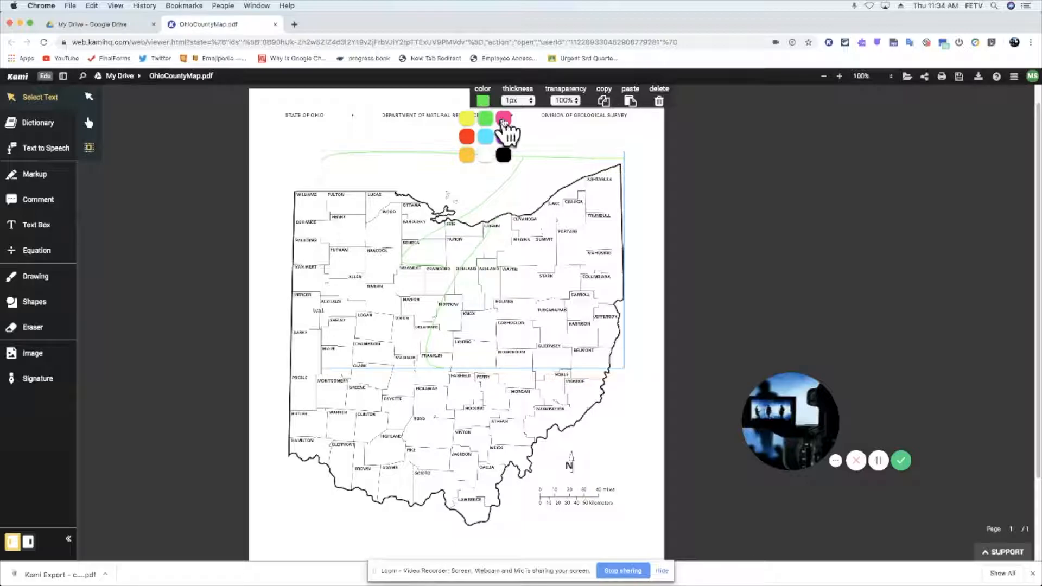
{"action": "left_click", "coordinate": [504, 118]}
{"action": "left_click", "coordinate": [530, 101]}
{"action": "left_click", "coordinate": [536, 138]}
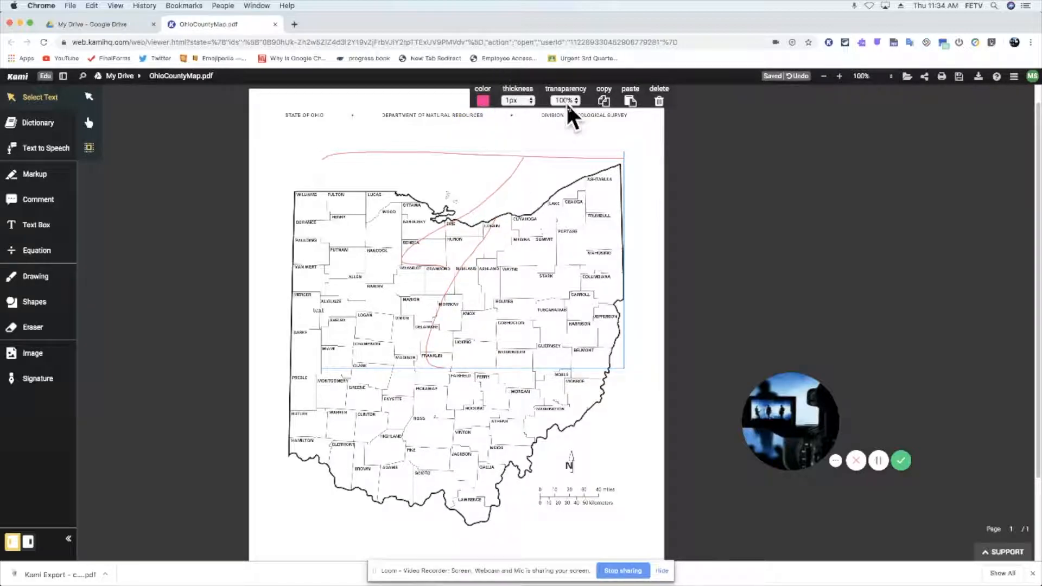
{"action": "left_click", "coordinate": [577, 101]}
{"action": "left_click", "coordinate": [564, 61]}
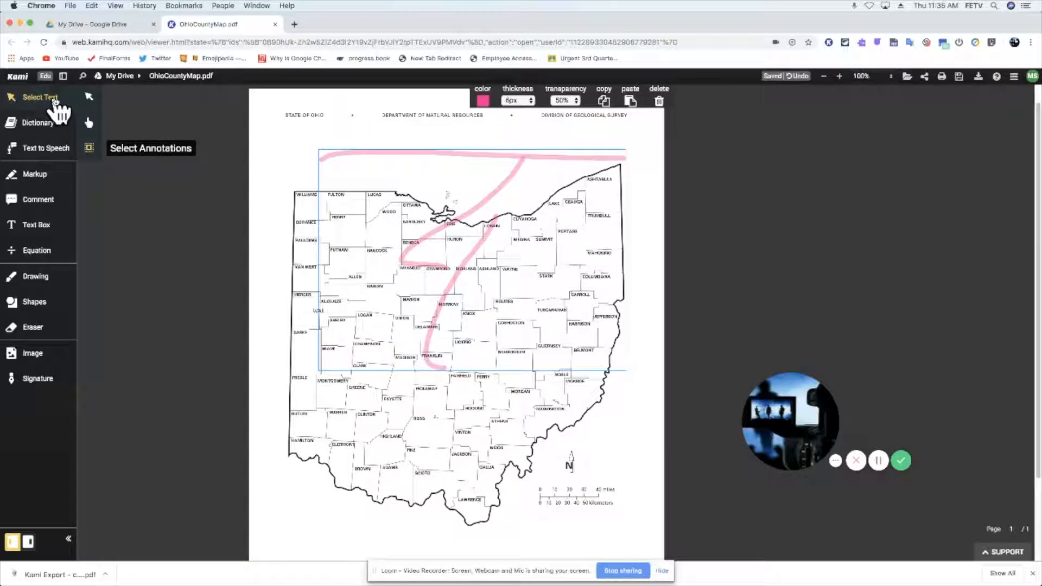
{"action": "left_click", "coordinate": [90, 98]}
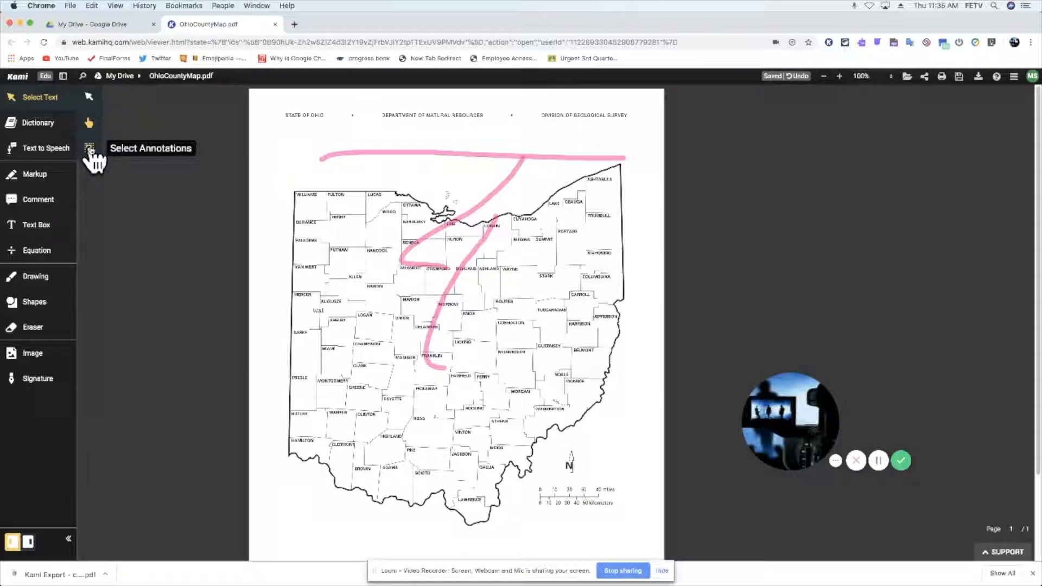
Look up the word "STATE" from the map's heading with the Dictionary tool and close the definition.
{"action": "left_click", "coordinate": [61, 127]}
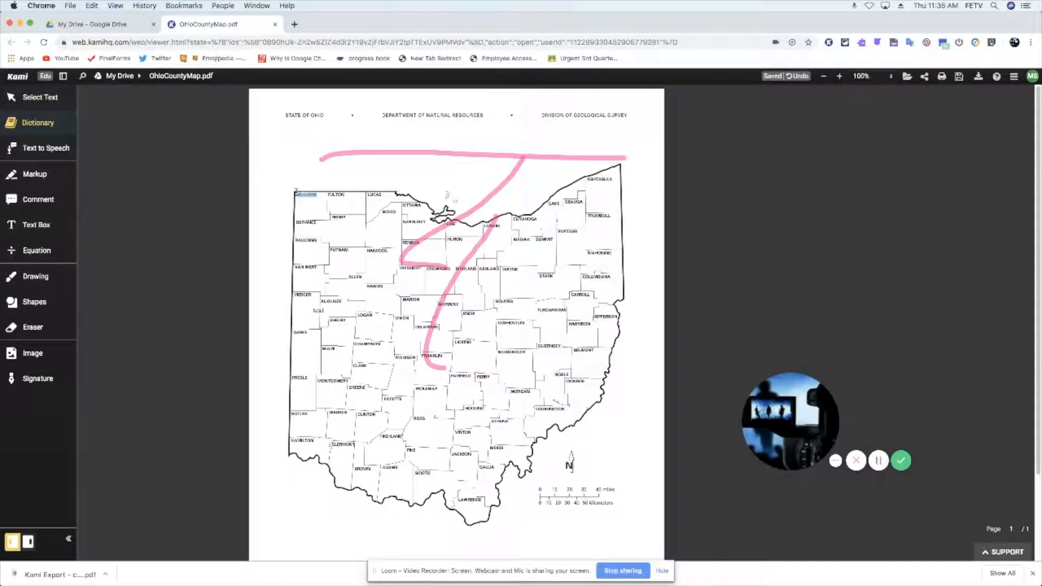
{"action": "left_click_drag", "start_coordinate": [302, 114], "coordinate": [285, 115]}
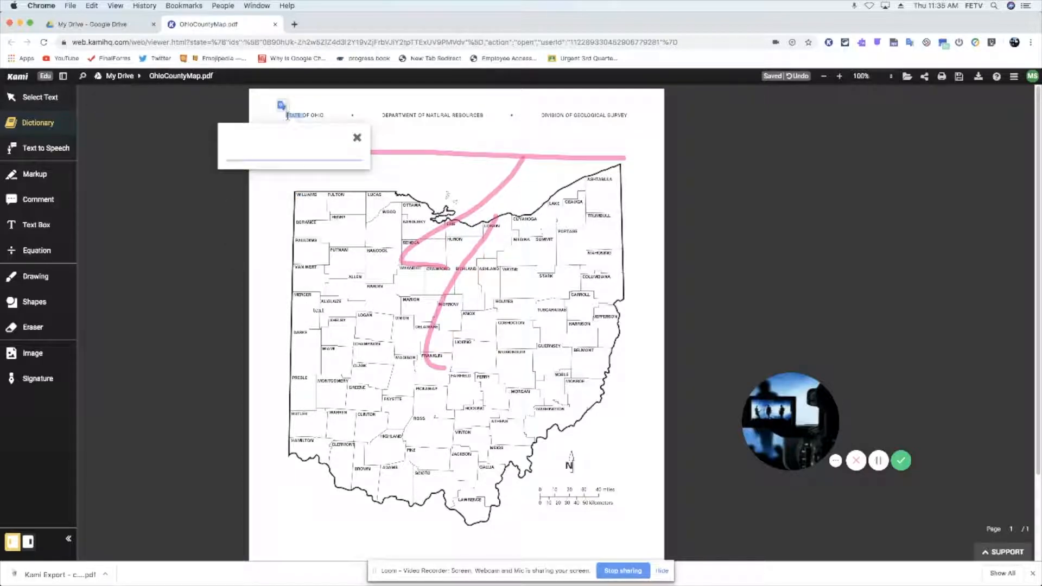
{"action": "left_click", "coordinate": [356, 138]}
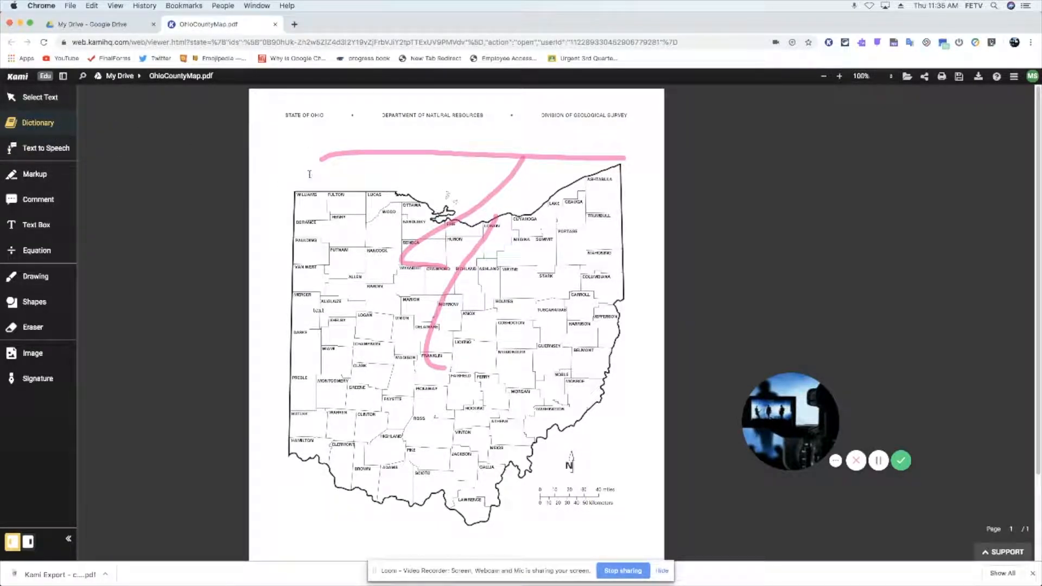
Read the "DEPARTMENT OF NATURAL RESOURCES" heading aloud with Text to Speech.
{"action": "left_click", "coordinate": [66, 153]}
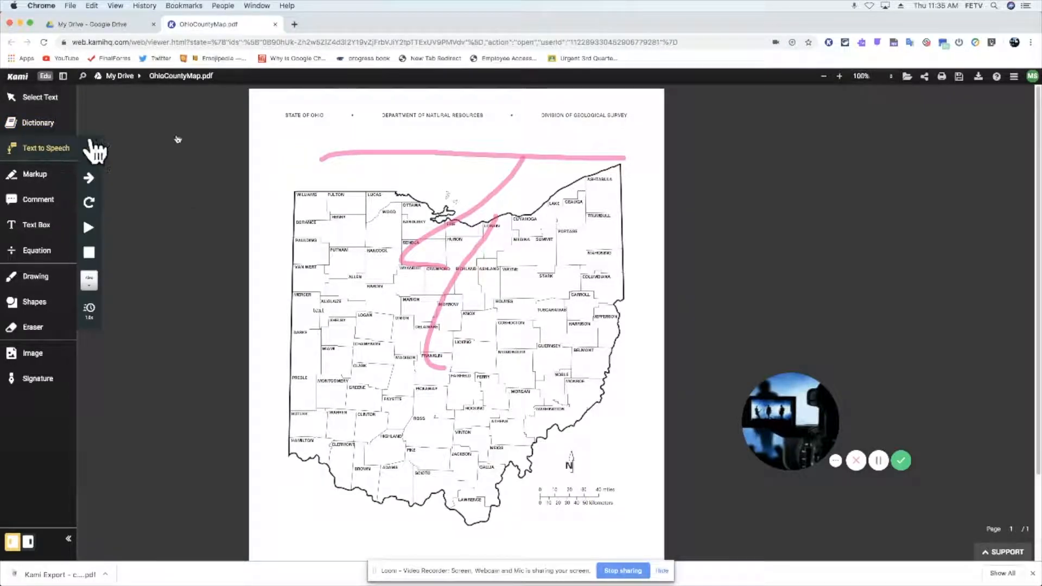
{"action": "left_click_drag", "start_coordinate": [419, 115], "coordinate": [484, 115]}
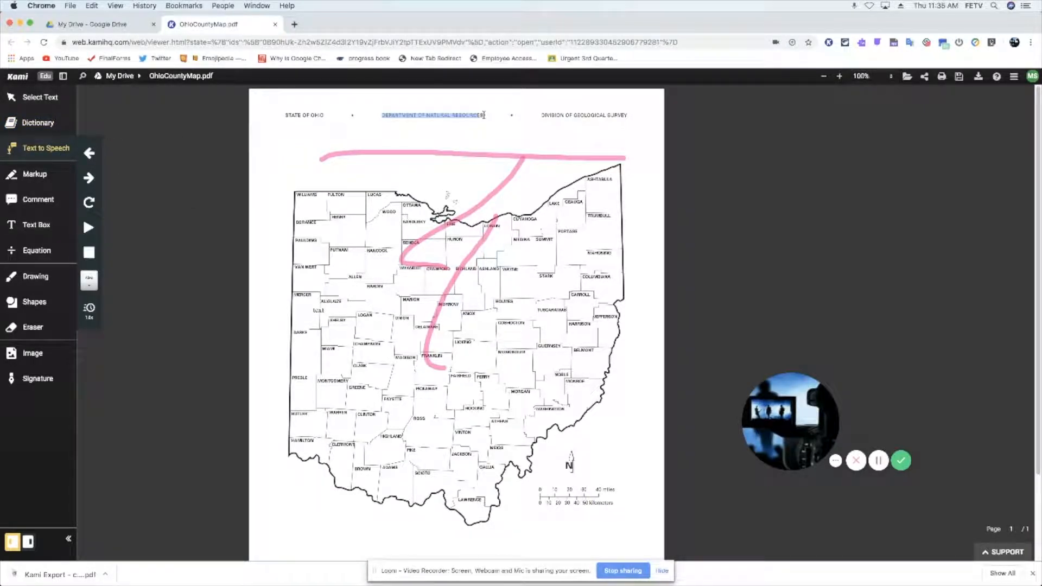
{"action": "left_click", "coordinate": [89, 228]}
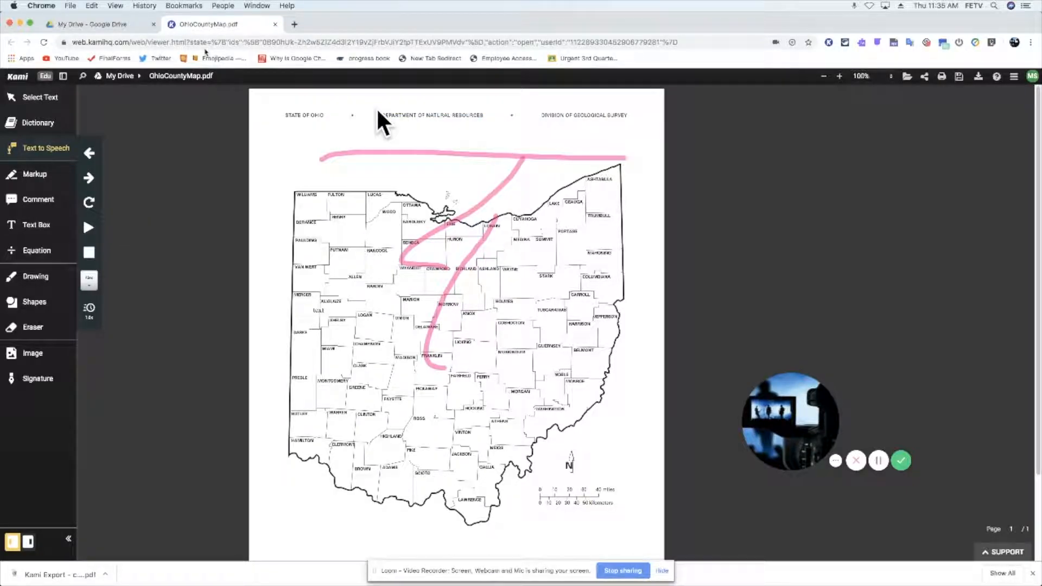
Switch to Google Drive, open ConstitutionOCR.pdf in Kami, and look up "House" in Article I, Section 1 with the Dictionary.
{"action": "left_click", "coordinate": [107, 23]}
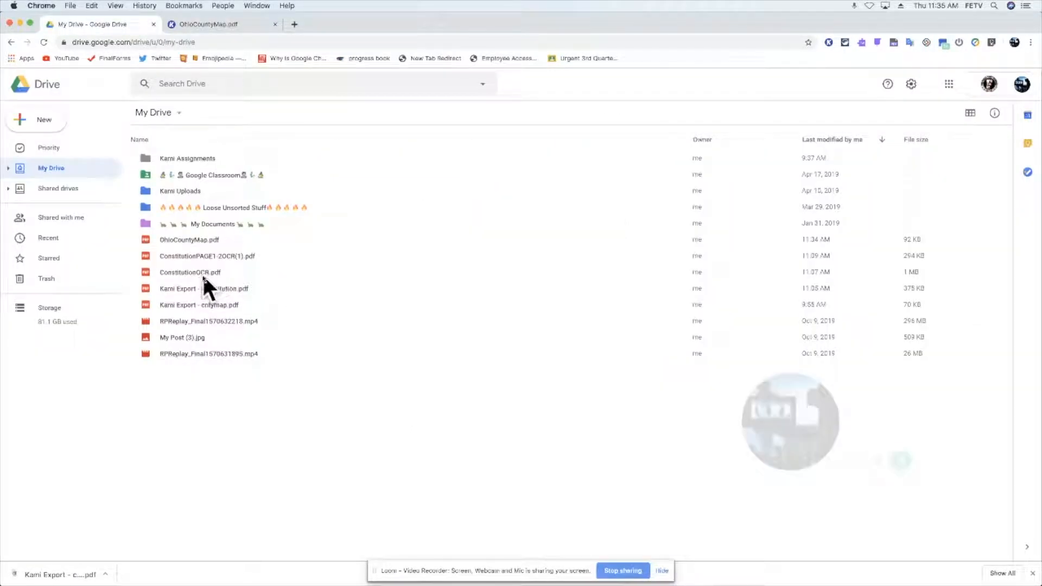
{"action": "double_click", "coordinate": [188, 272]}
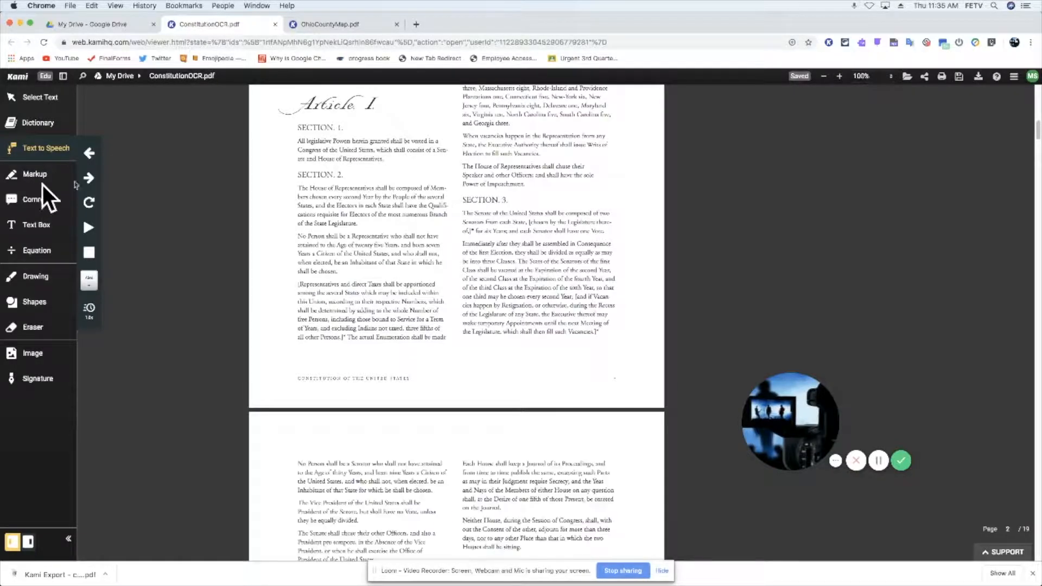
{"action": "left_click", "coordinate": [47, 124]}
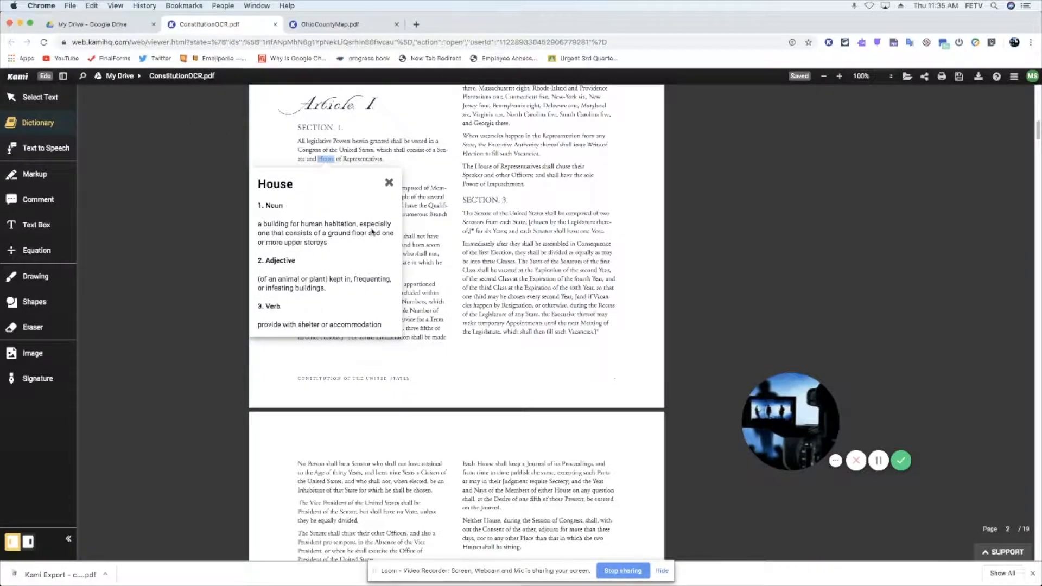
Read "The House of Representatives shall be composed" in Section 2 aloud with Text to Speech, and stop the reading.
{"action": "left_click", "coordinate": [51, 152]}
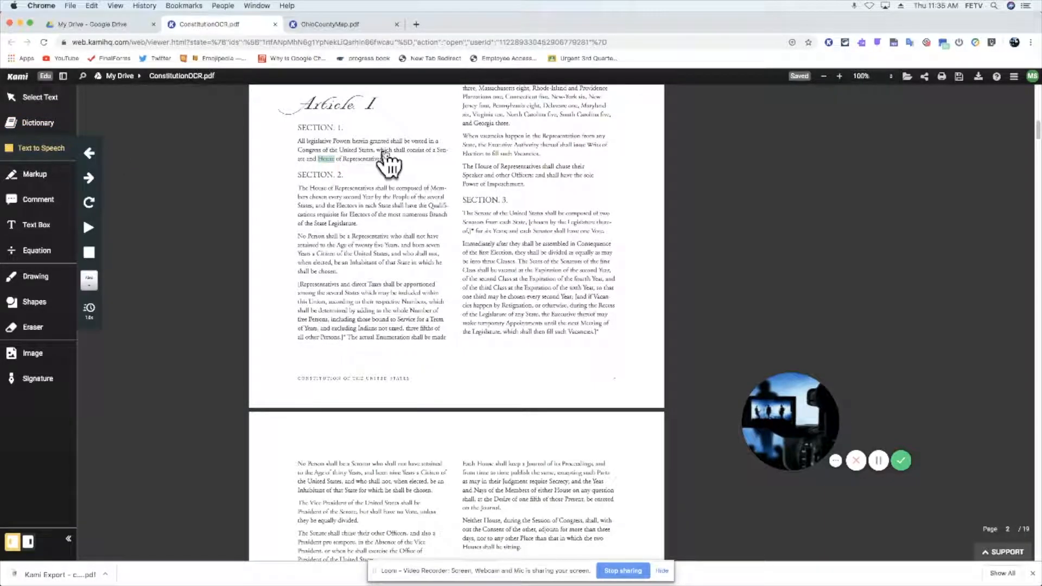
{"action": "left_click_drag", "start_coordinate": [297, 188], "coordinate": [363, 189]}
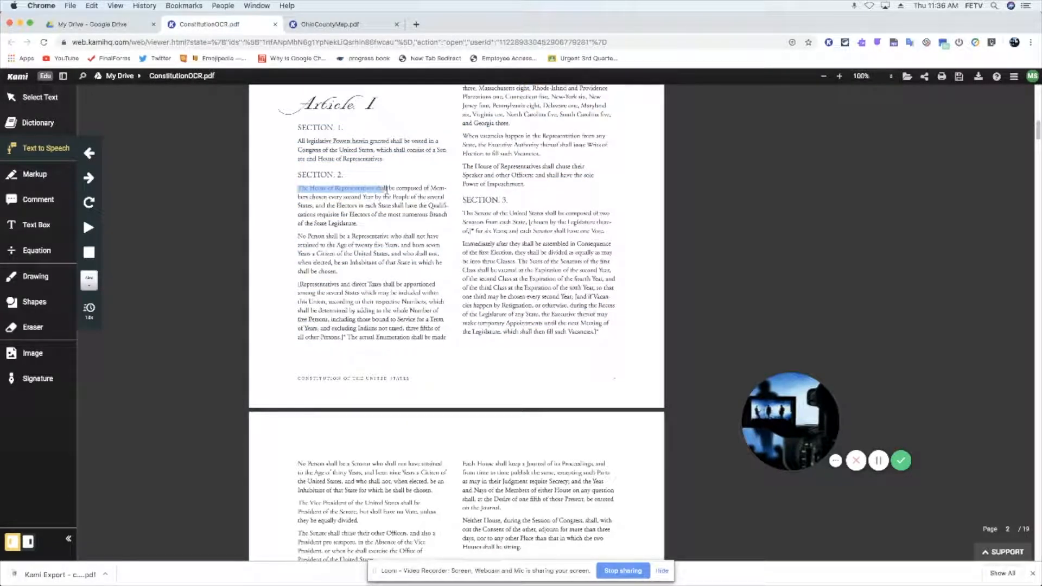
{"action": "left_click", "coordinate": [62, 146]}
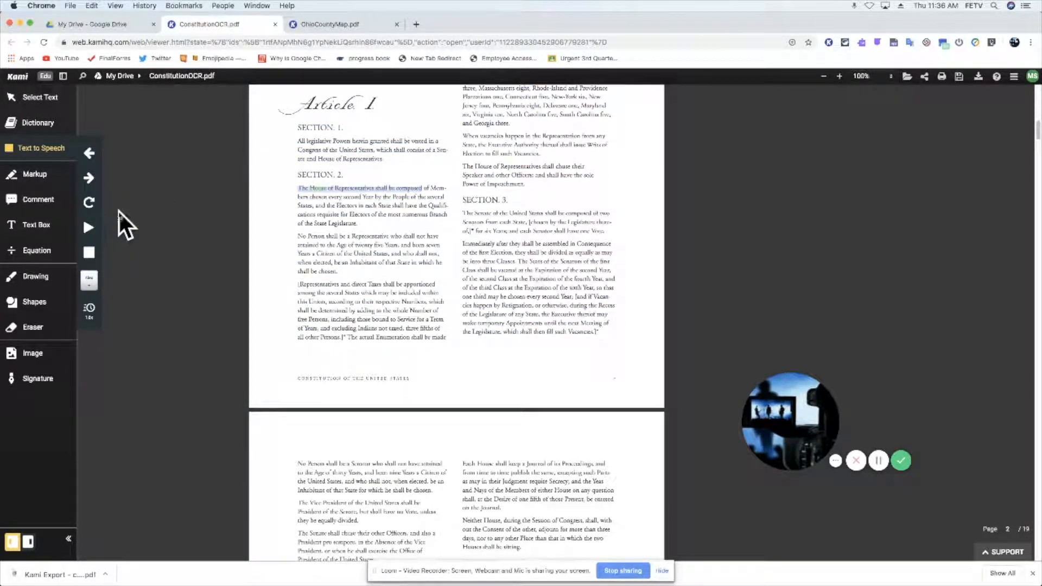
{"action": "left_click", "coordinate": [93, 254]}
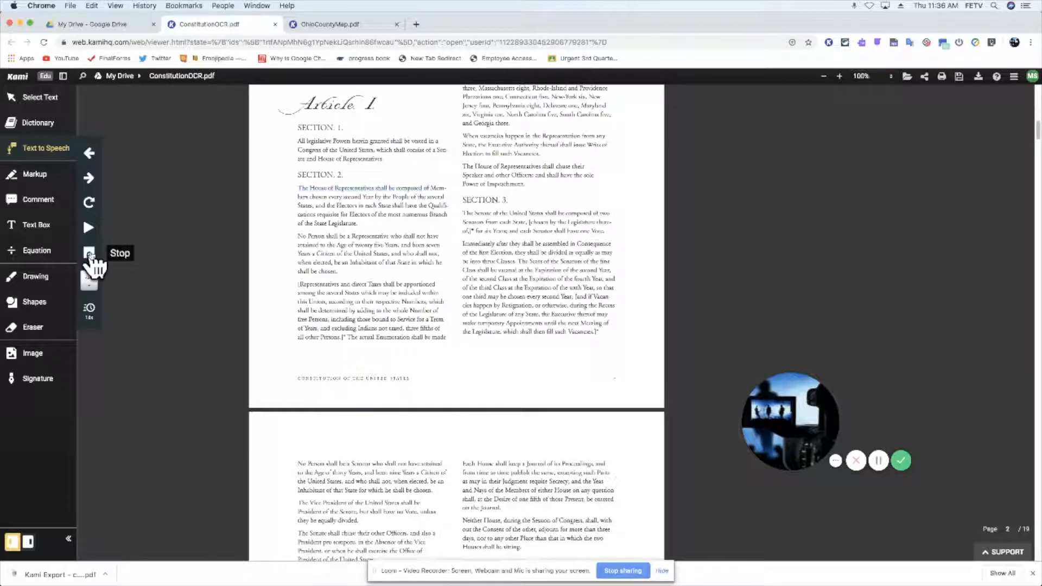
Set the Text to Speech voice to Anna and read the page aloud.
{"action": "left_click", "coordinate": [90, 282]}
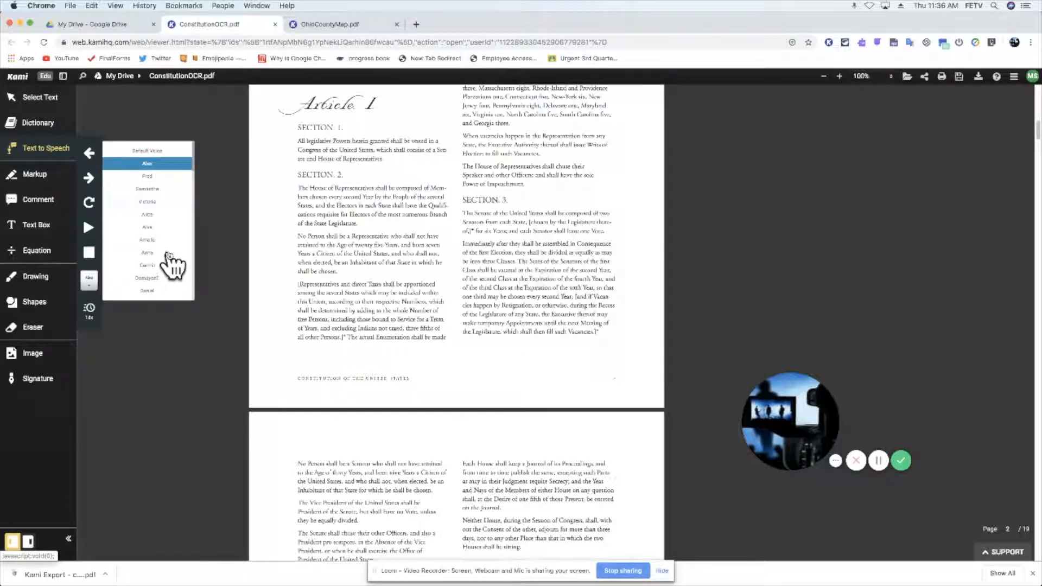
{"action": "left_click", "coordinate": [166, 251]}
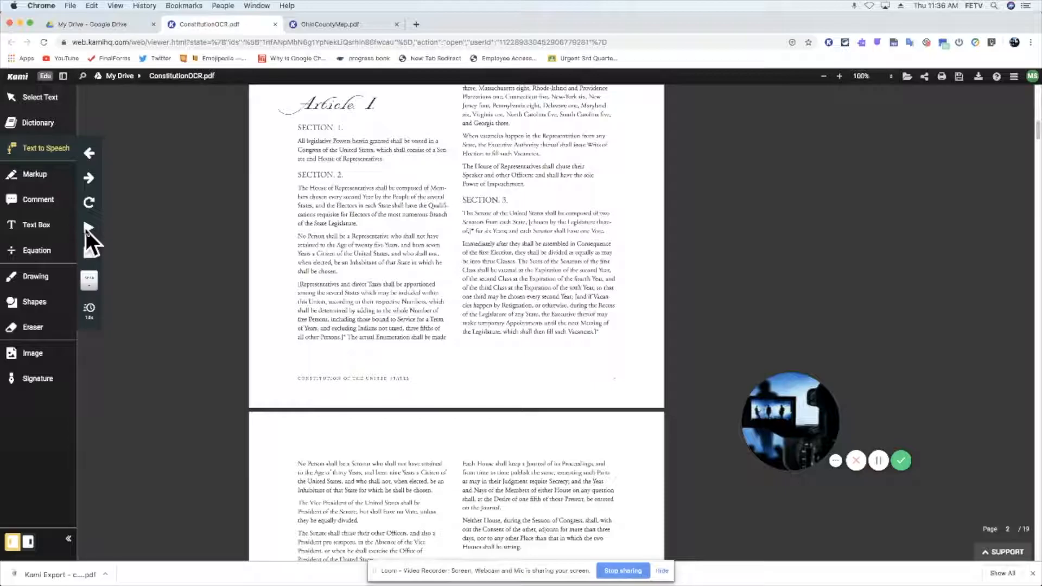
{"action": "left_click", "coordinate": [85, 230]}
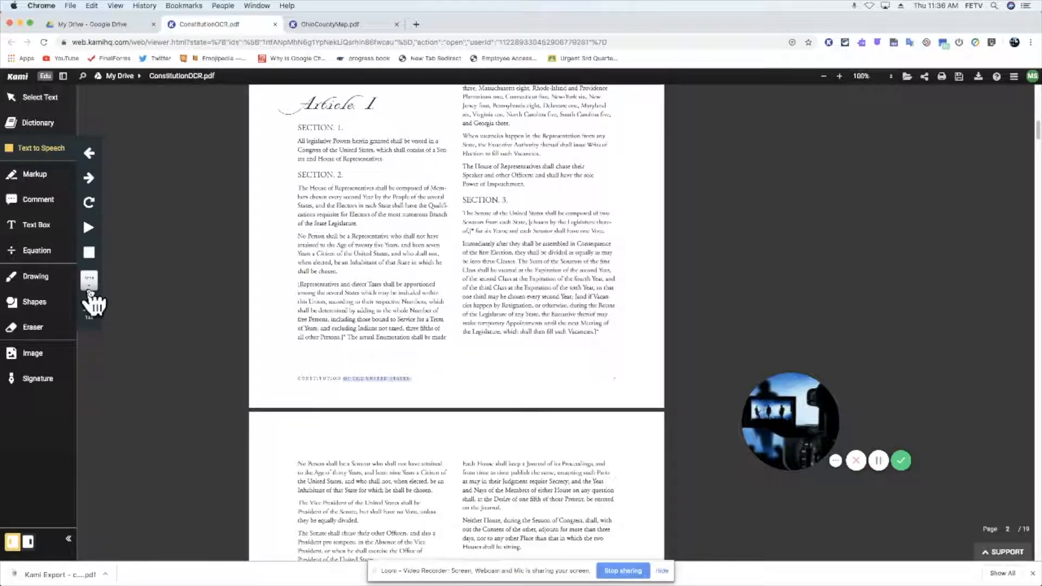
Set the Text to Speech voice to Fred and stop the current reading.
{"action": "left_click", "coordinate": [90, 281]}
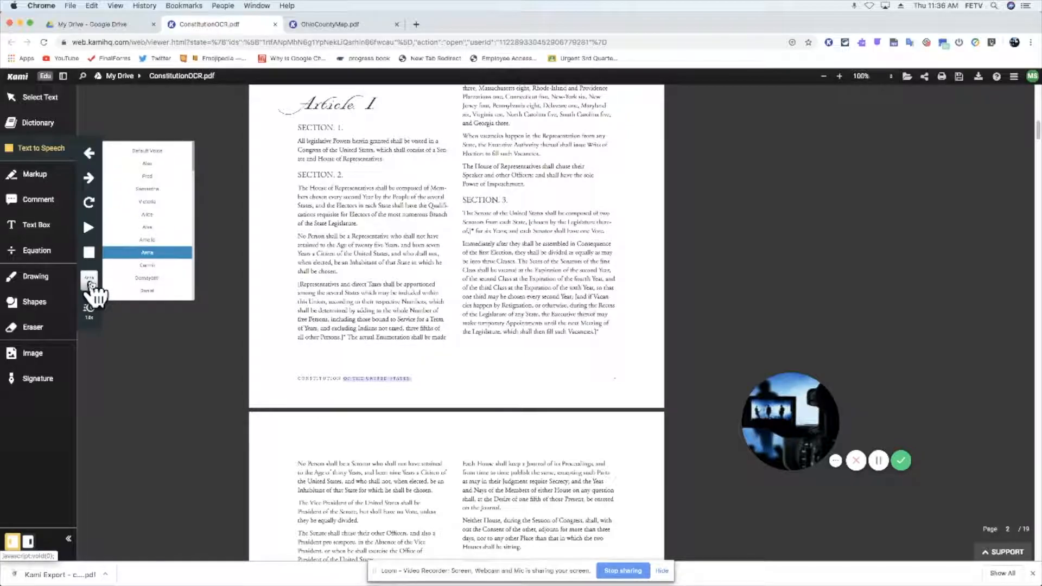
{"action": "left_click", "coordinate": [153, 184]}
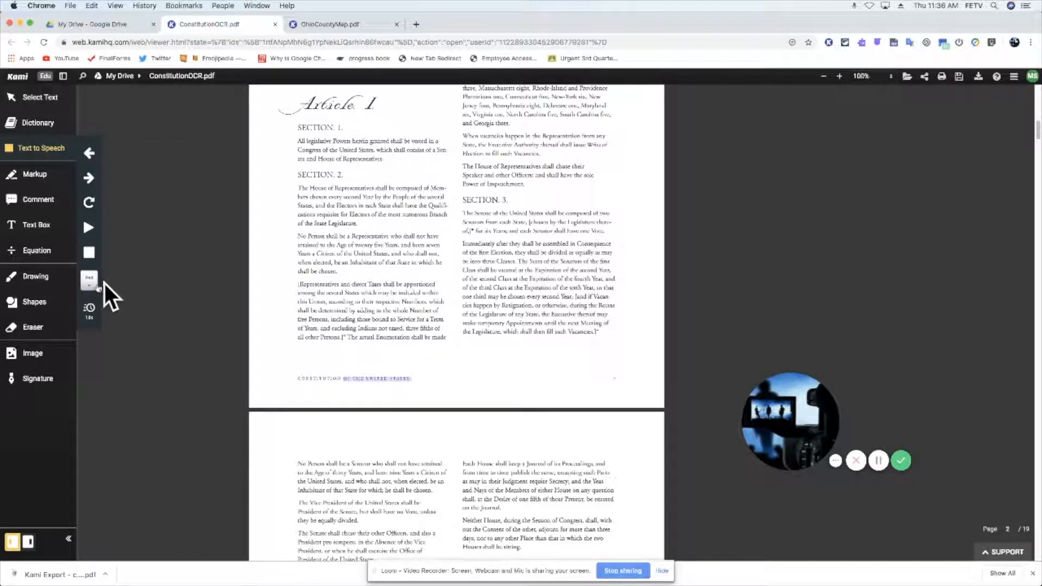
{"action": "left_click", "coordinate": [92, 261]}
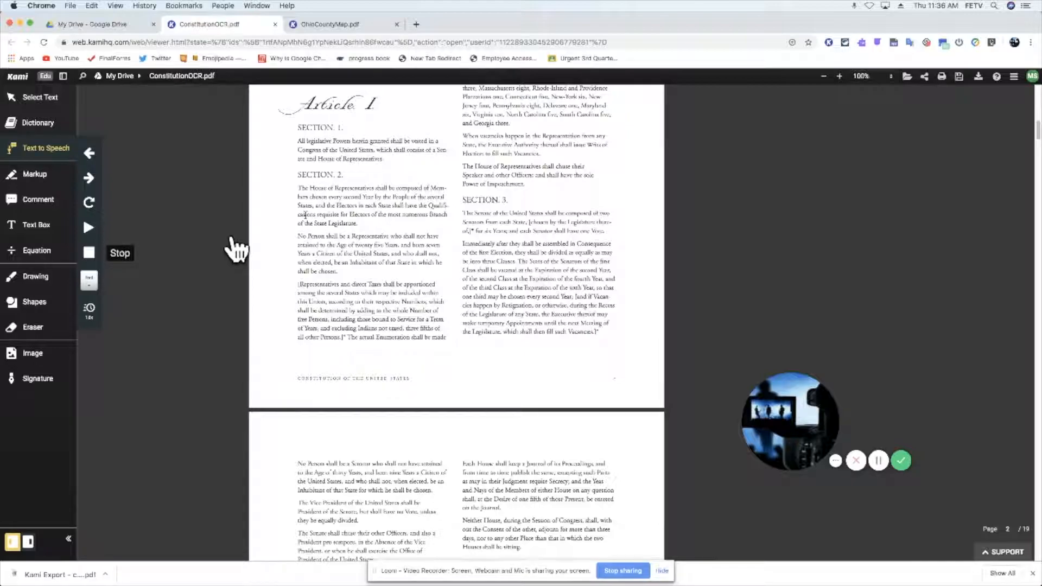
Select the Article I text, read the page aloud, stop the reading, and open the reading speed control.
{"action": "left_click_drag", "start_coordinate": [331, 197], "coordinate": [268, 165]}
{"action": "left_click", "coordinate": [312, 185]}
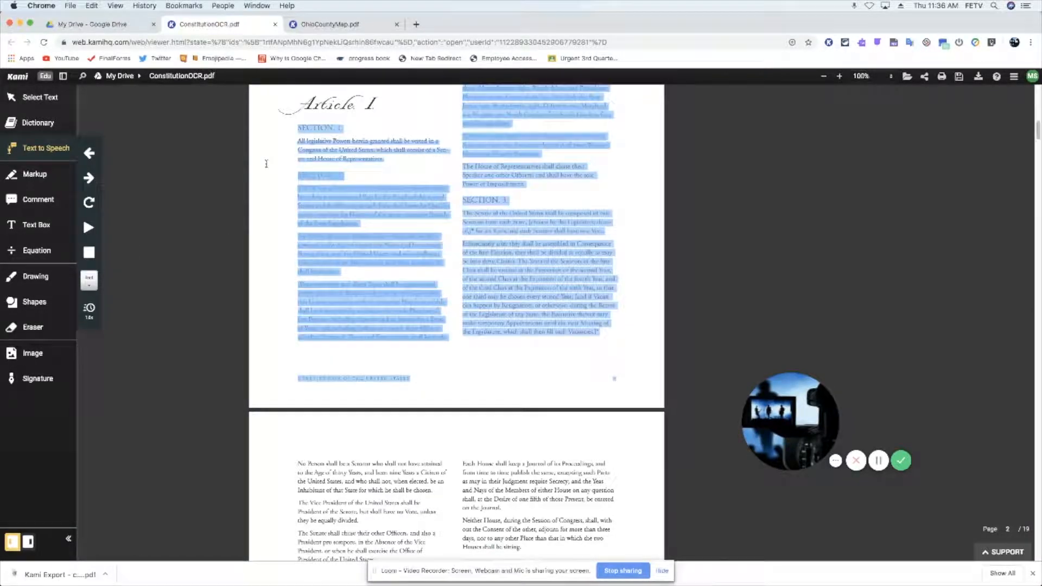
{"action": "left_click", "coordinate": [88, 225]}
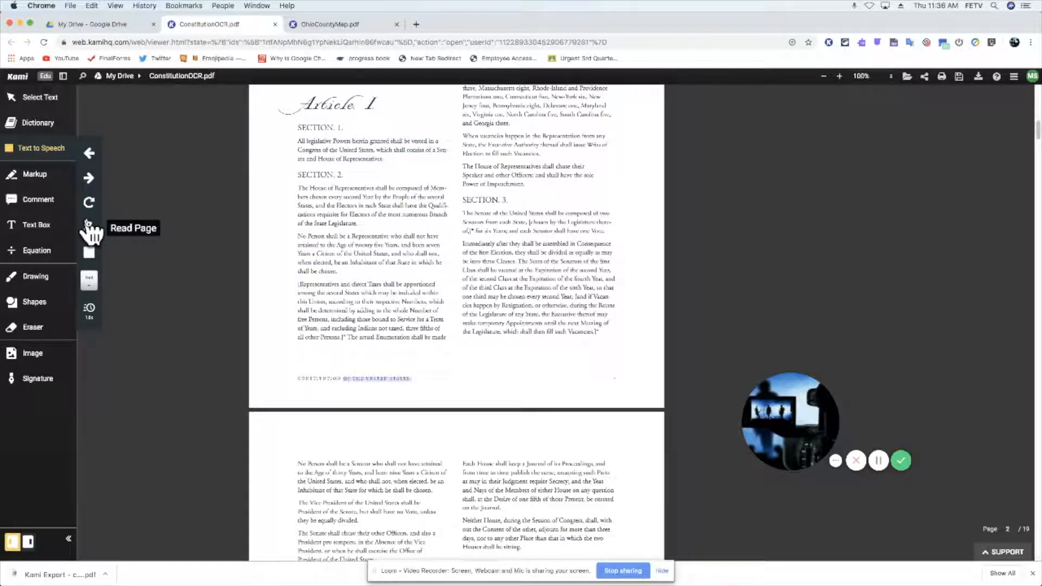
{"action": "left_click", "coordinate": [96, 260]}
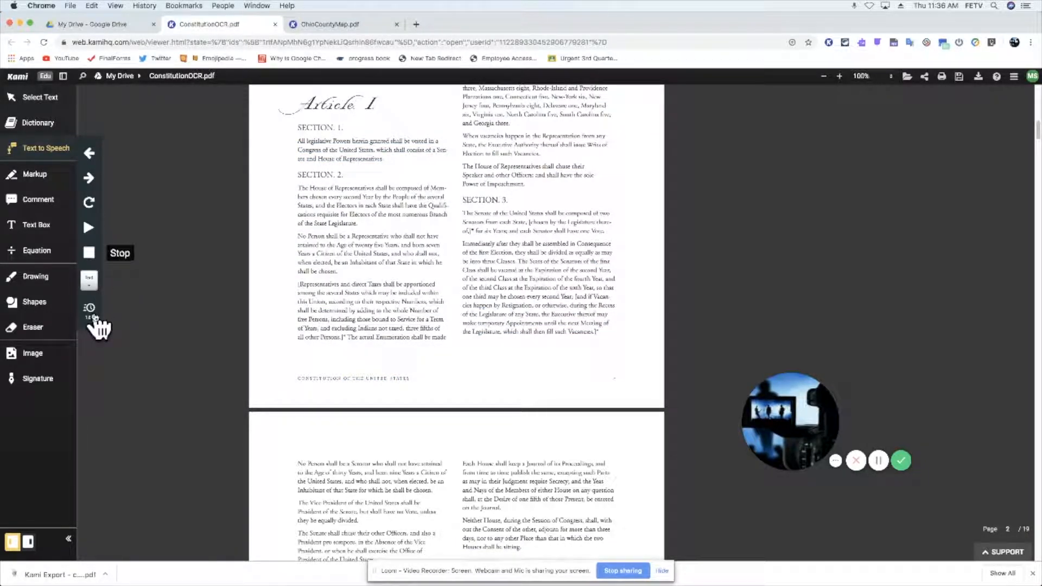
{"action": "left_click", "coordinate": [91, 312]}
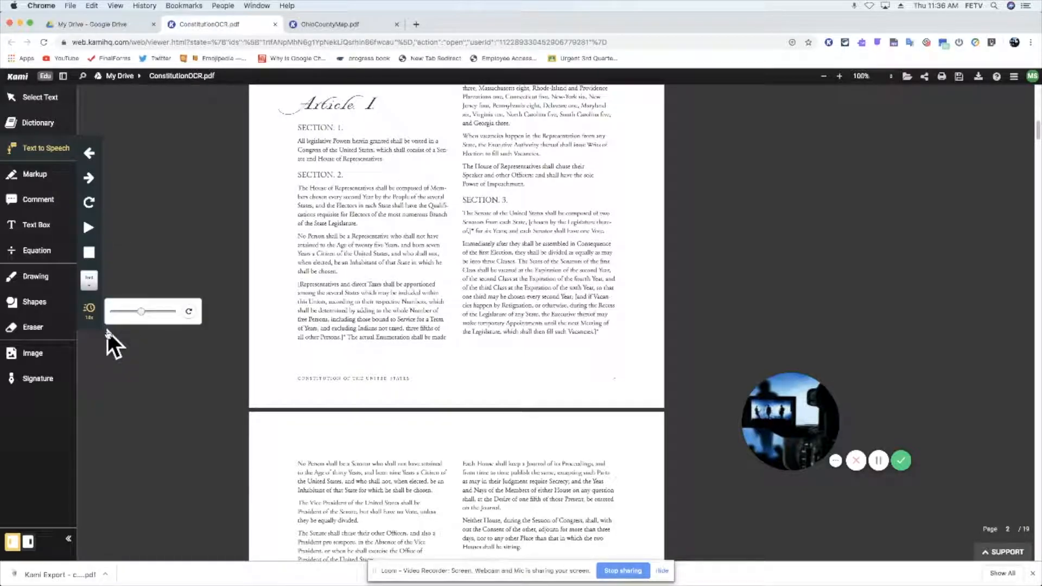
Highlight "The House of Representatives" at the start of Section 2 in yellow with the text highlight markup.
{"action": "left_click", "coordinate": [61, 176]}
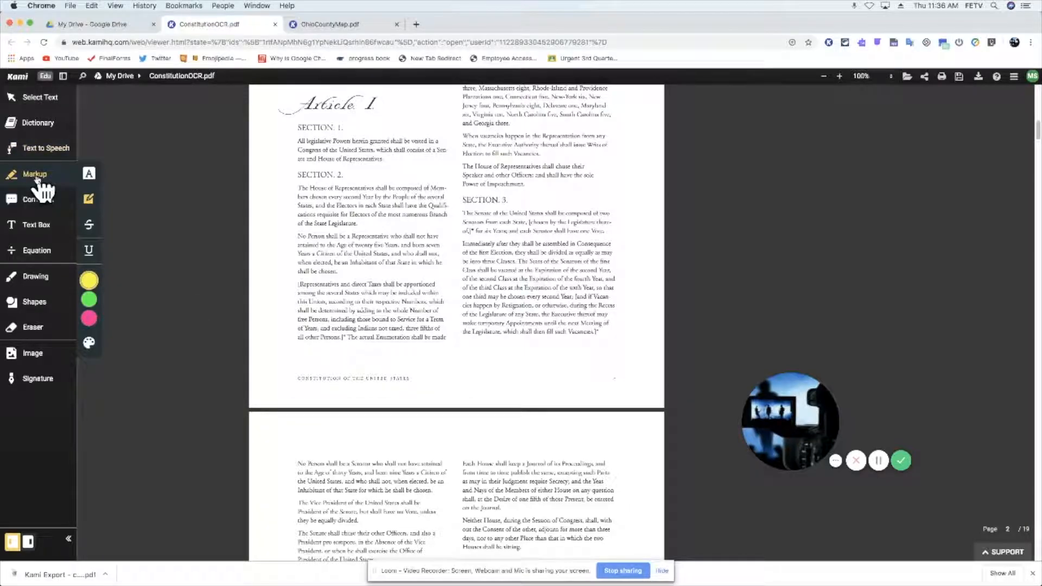
{"action": "left_click", "coordinate": [89, 173]}
{"action": "left_click_drag", "start_coordinate": [298, 188], "coordinate": [374, 188]}
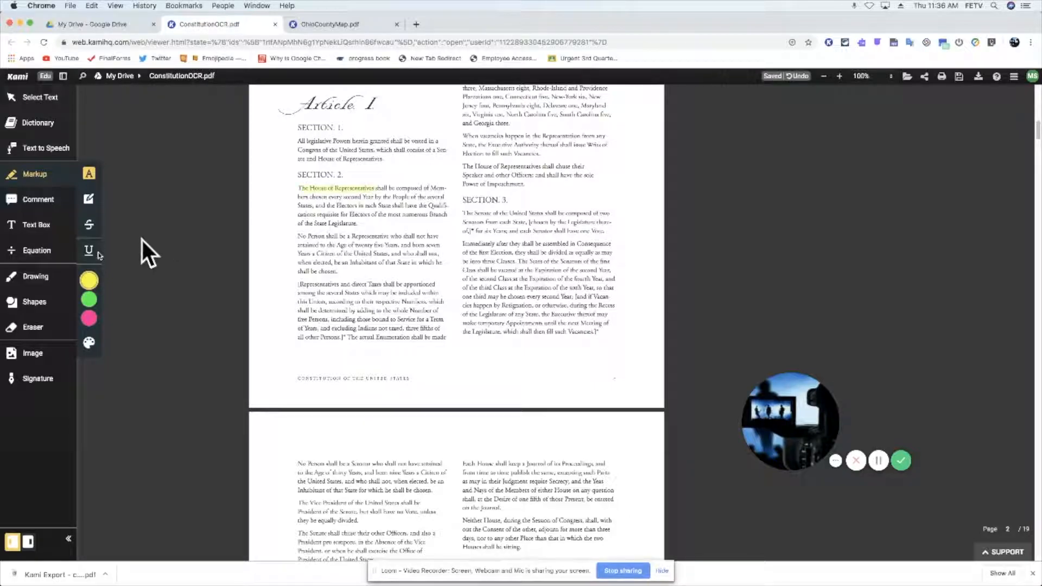
Highlight "Citizen of" and "their respective" in Section 2 in green, and box-highlight the beginning of Section 3 in green.
{"action": "left_click", "coordinate": [89, 299]}
{"action": "mouse_move", "coordinate": [366, 245]}
{"action": "left_mouse_down"}
{"action": "mouse_move", "coordinate": [401, 245]}
{"action": "mouse_move", "coordinate": [402, 257]}
{"action": "mouse_move", "coordinate": [352, 253]}
{"action": "left_mouse_up"}
{"action": "left_click", "coordinate": [328, 266]}
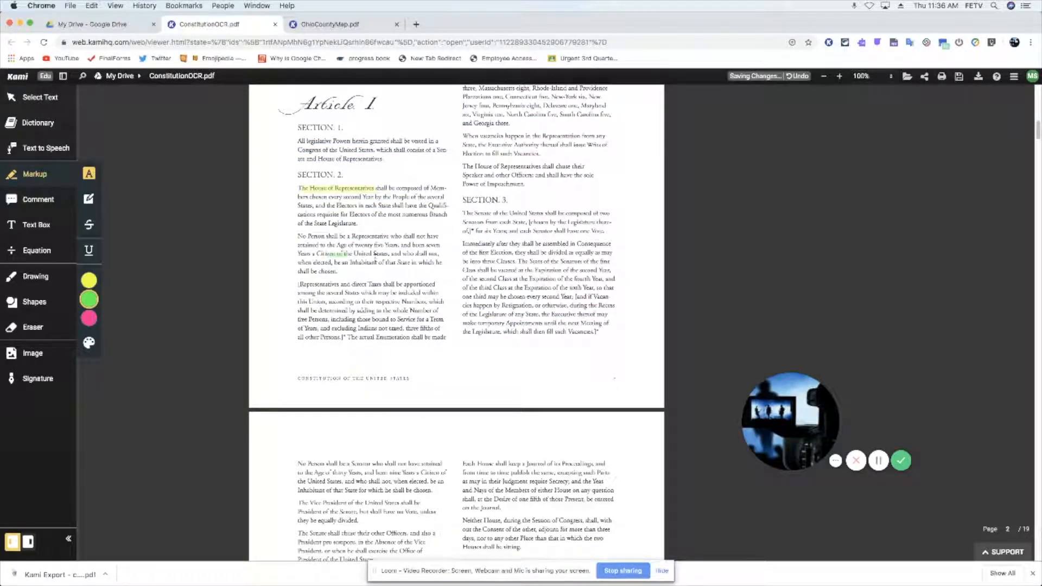
{"action": "left_click_drag", "start_coordinate": [400, 304], "coordinate": [401, 303]}
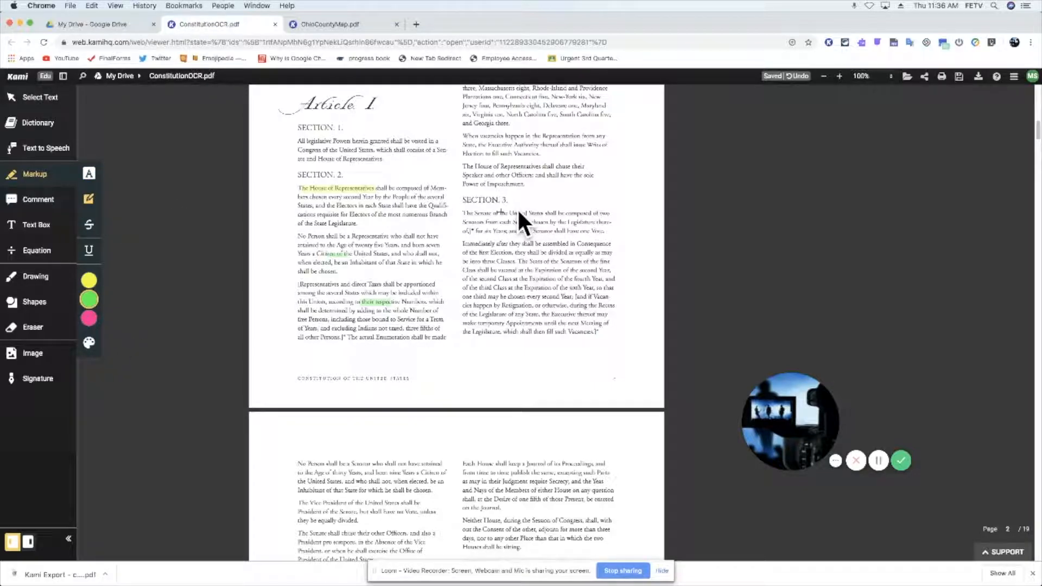
{"action": "left_click_drag", "start_coordinate": [461, 193], "coordinate": [618, 271]}
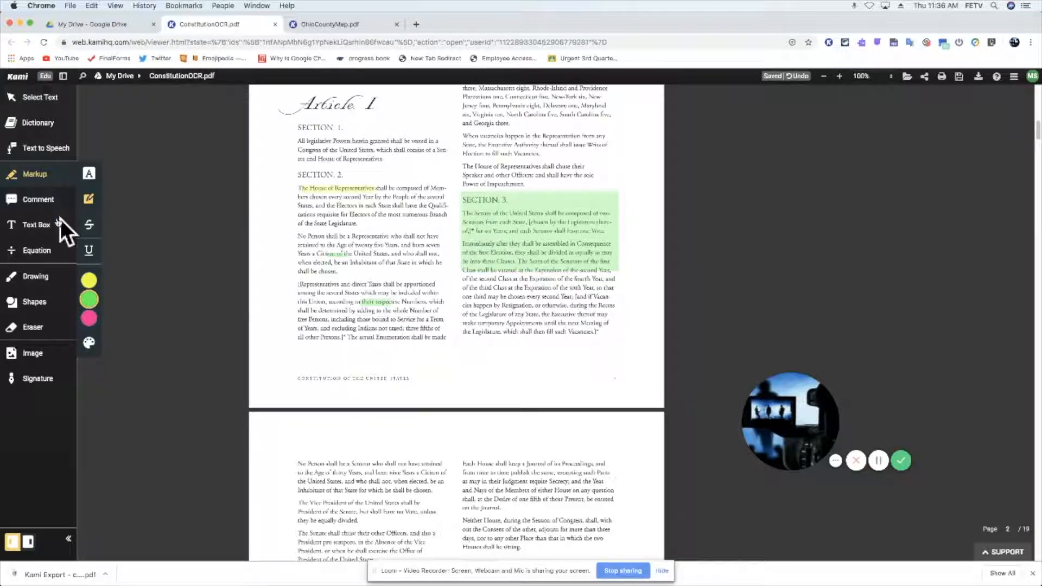
Strike through "those bound to Service for a Term of Years" in Section 2 and underline "vacancies happen" above Section 3, both in yellow.
{"action": "left_click", "coordinate": [90, 226]}
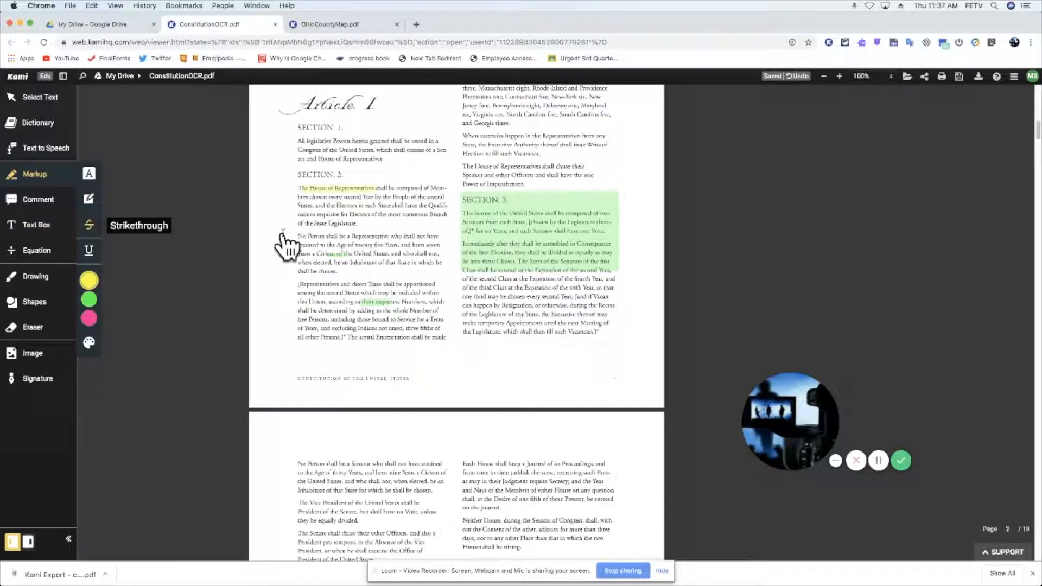
{"action": "left_click_drag", "start_coordinate": [389, 327], "coordinate": [354, 315]}
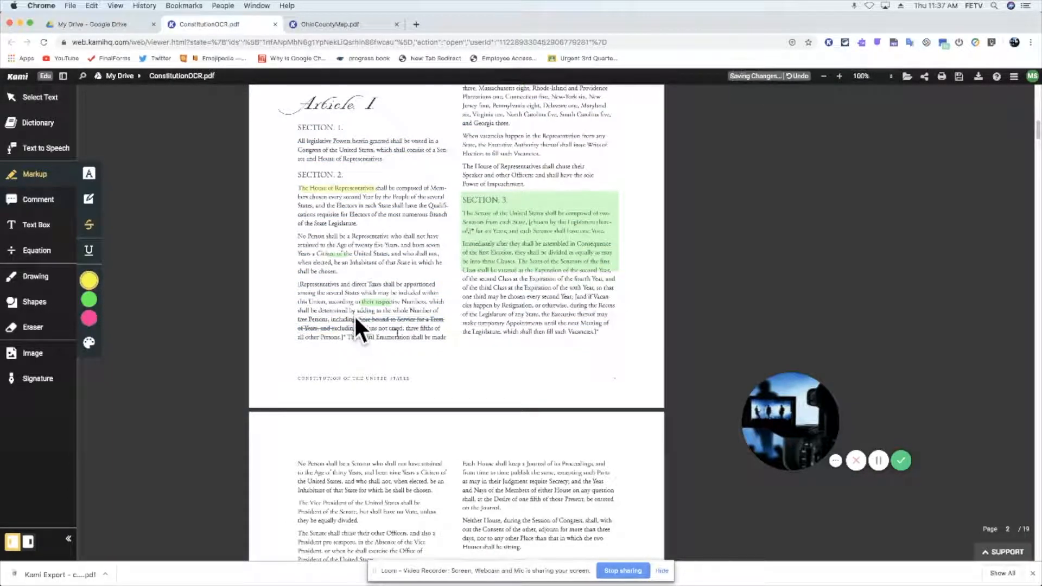
{"action": "left_click", "coordinate": [89, 252]}
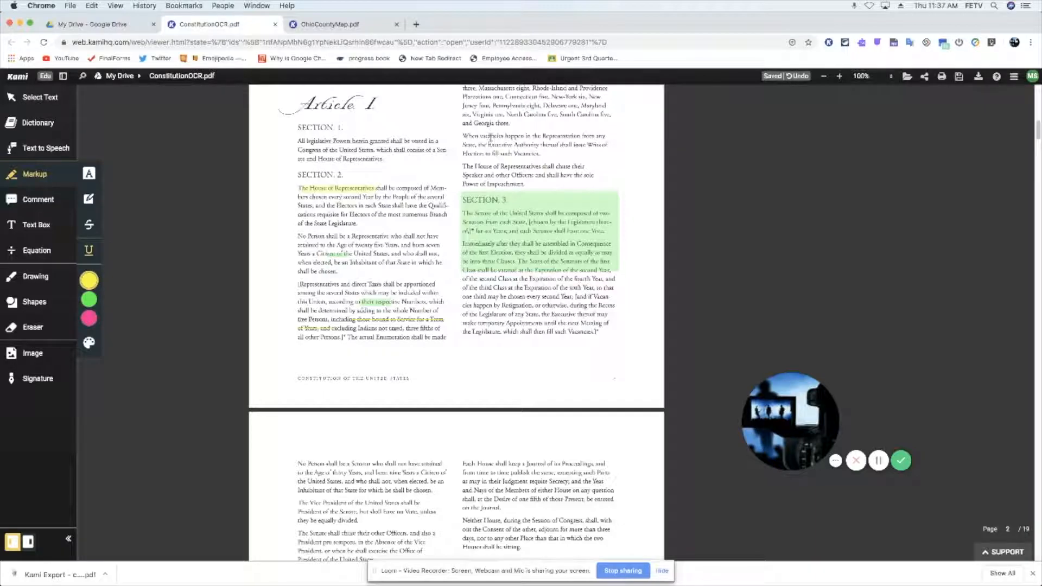
{"action": "left_click_drag", "start_coordinate": [503, 158], "coordinate": [502, 159]}
View the markup color palette editor and close it without changing any colors.
{"action": "left_click", "coordinate": [89, 344]}
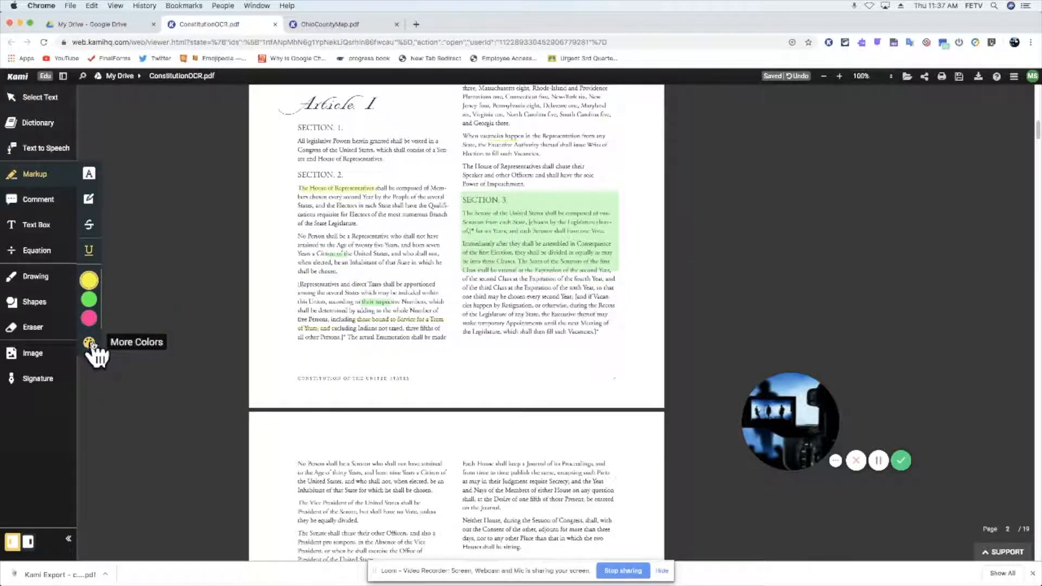
{"action": "left_click", "coordinate": [91, 343]}
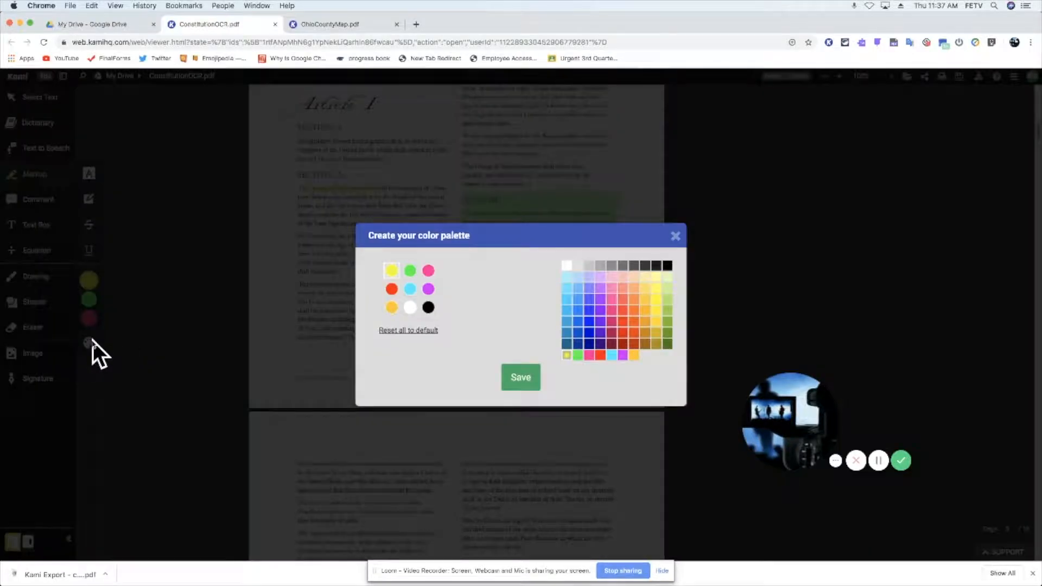
{"action": "left_click", "coordinate": [675, 236]}
Add a text comment on "Appointments" at the end of Section 3 saying "Please make sure to read this", and reopen it for editing.
{"action": "left_click", "coordinate": [35, 200]}
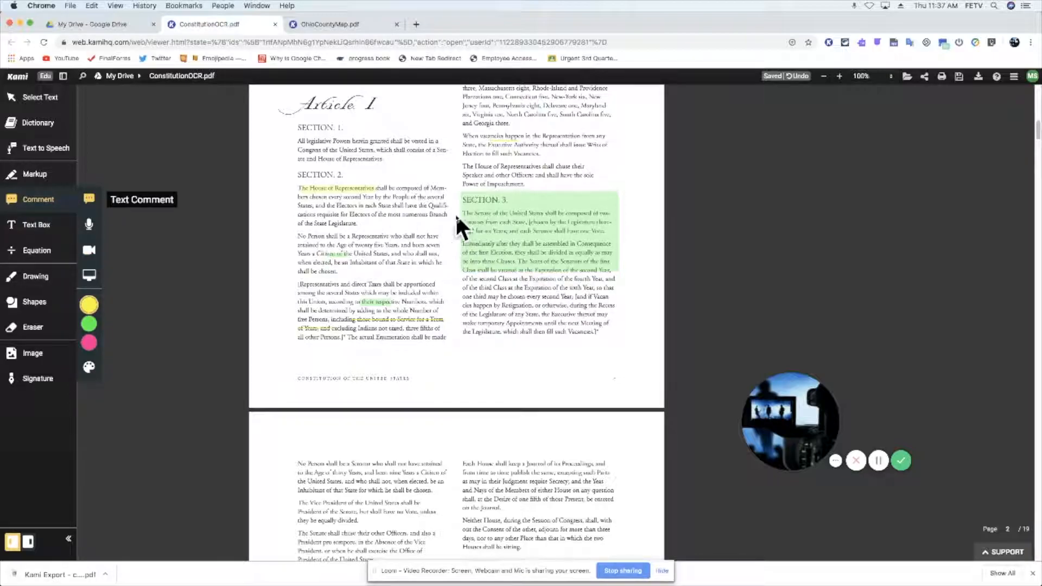
{"action": "left_click_drag", "start_coordinate": [508, 325], "coordinate": [550, 325]}
{"action": "scroll", "coordinate": [753, 246], "scroll_direction": "down", "scroll_amount": 2}
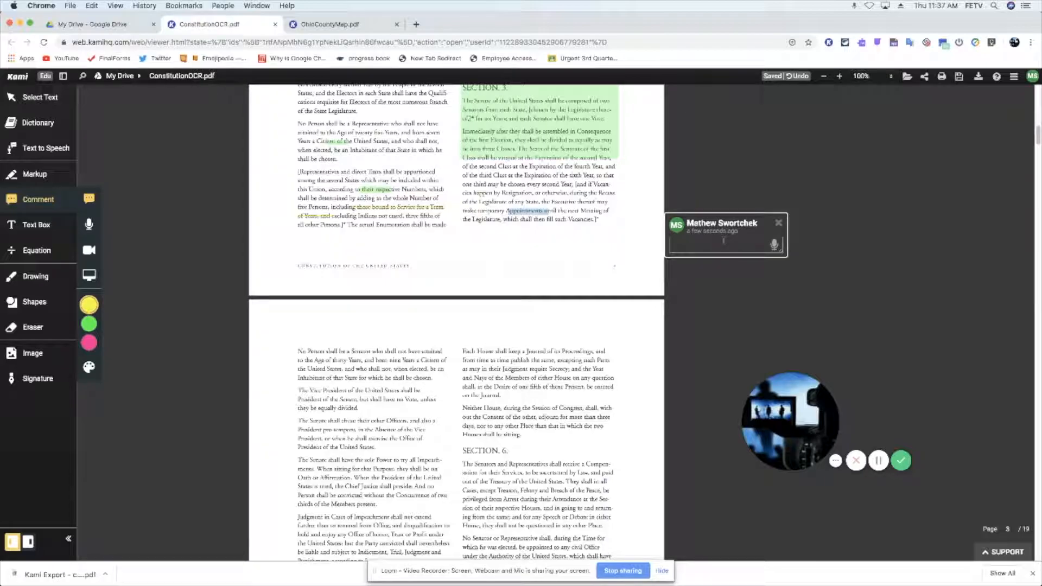
{"action": "type", "text": "Please make sure to read this"}
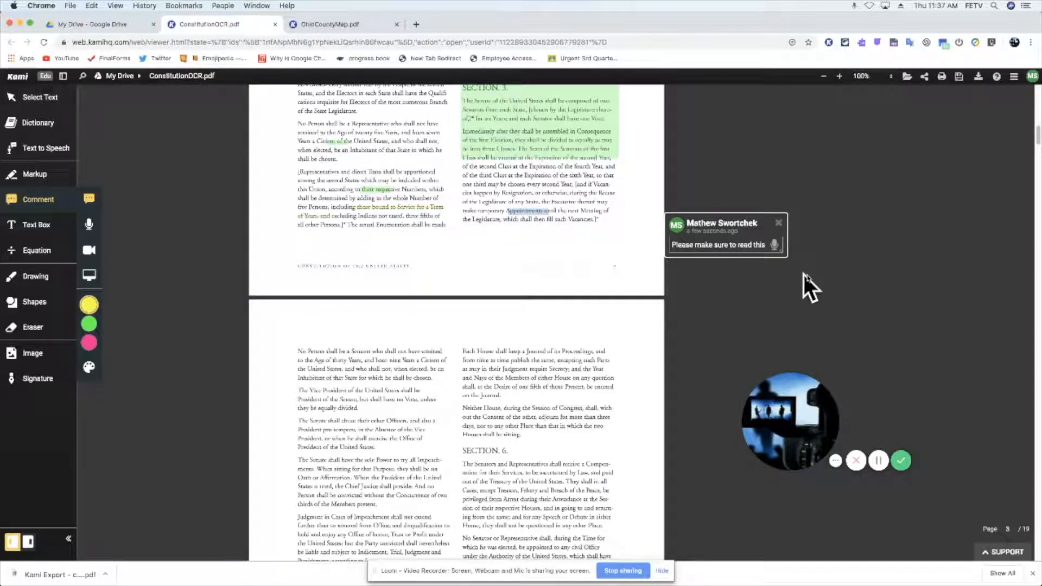
{"action": "key", "text": "Return"}
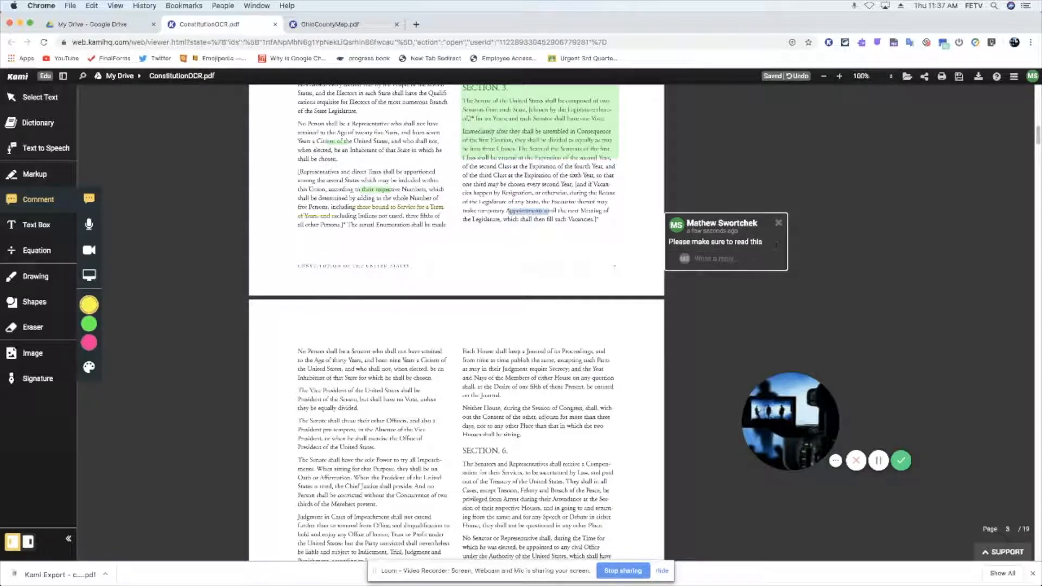
{"action": "left_click", "coordinate": [754, 241]}
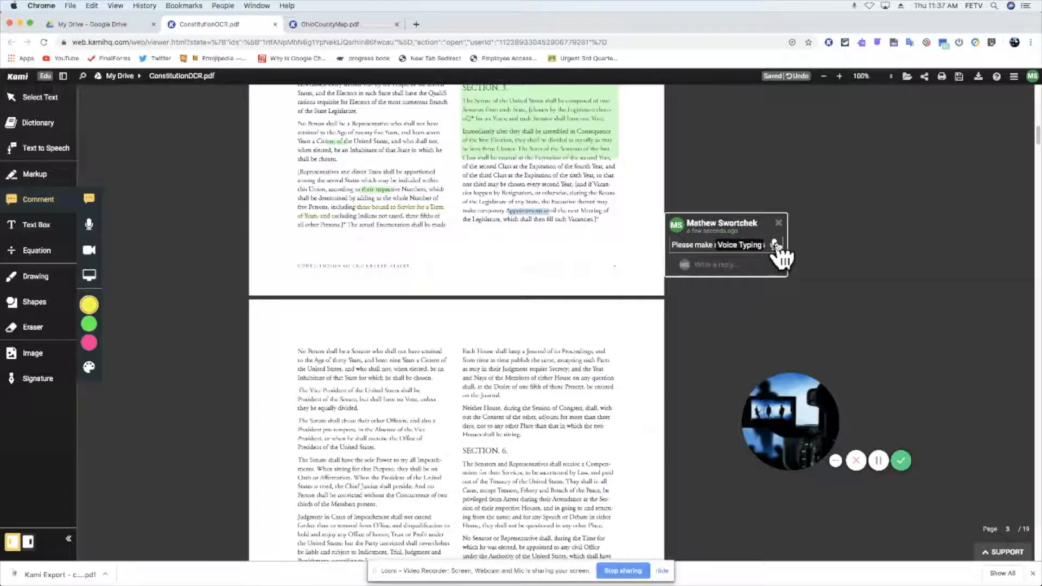
Record a voice comment on "The Senate shall have the sole Power" on page 3, allowing microphone access, and play it back.
{"action": "left_click", "coordinate": [91, 226]}
{"action": "left_click_drag", "start_coordinate": [308, 351], "coordinate": [368, 352]}
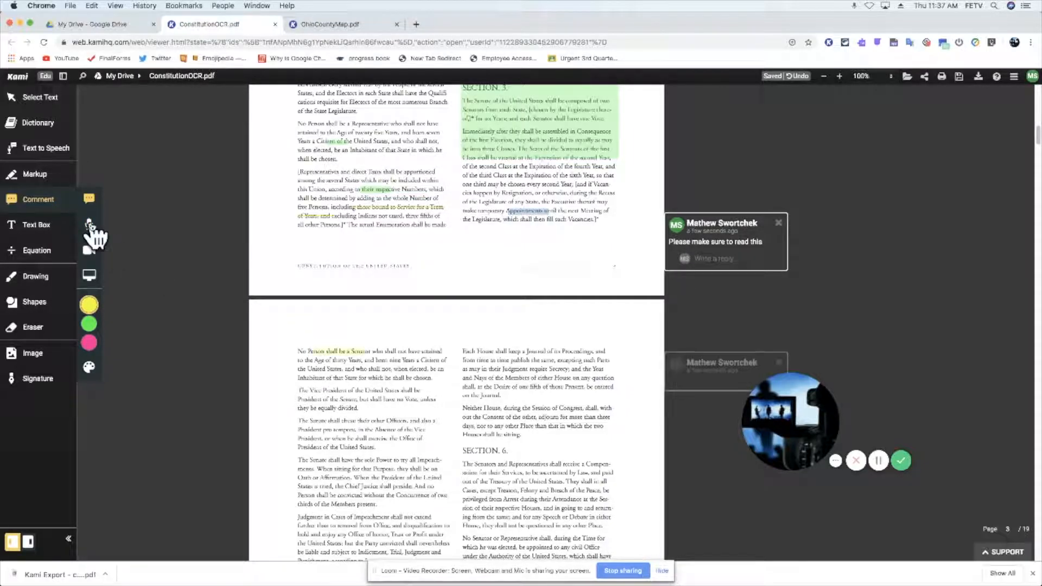
{"action": "left_click", "coordinate": [90, 226]}
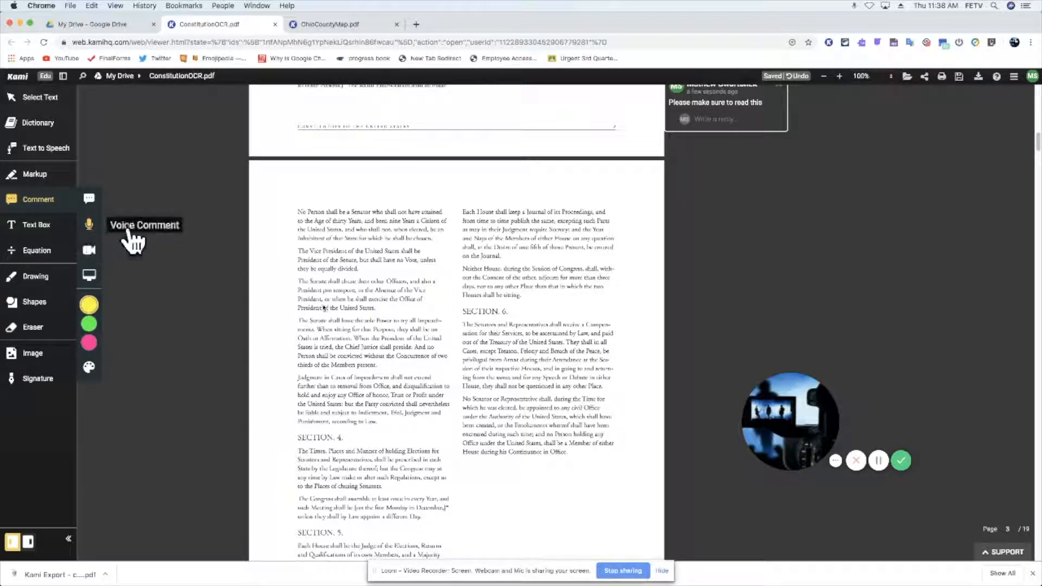
{"action": "left_click_drag", "start_coordinate": [337, 312], "coordinate": [382, 321]}
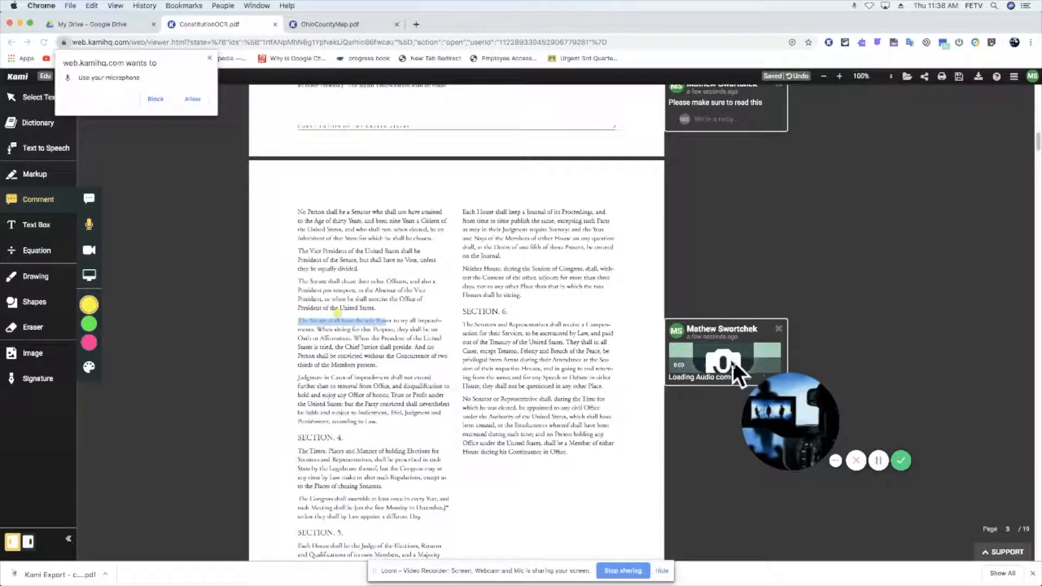
{"action": "left_click", "coordinate": [193, 99]}
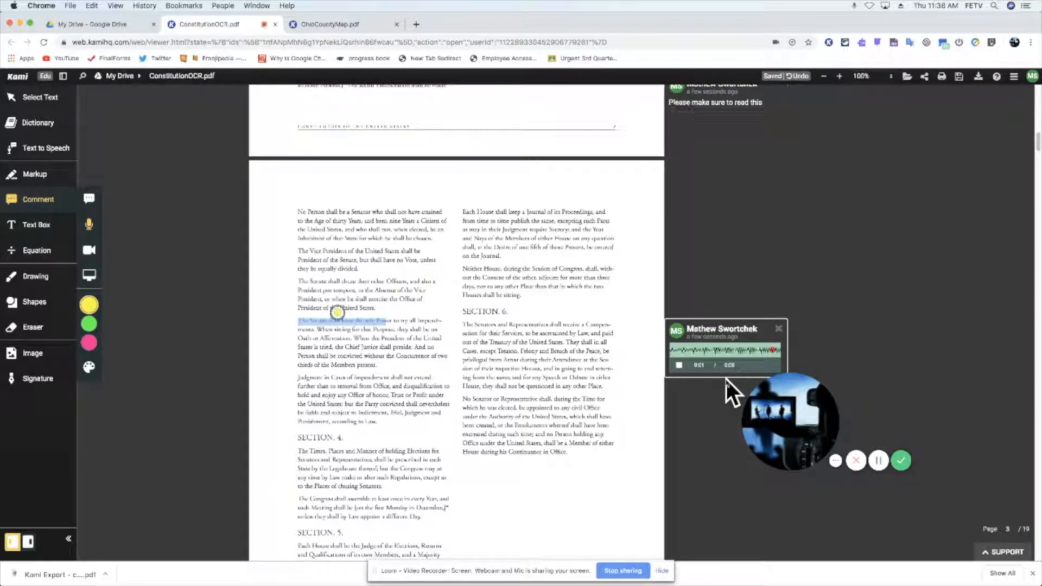
{"action": "left_click", "coordinate": [678, 366]}
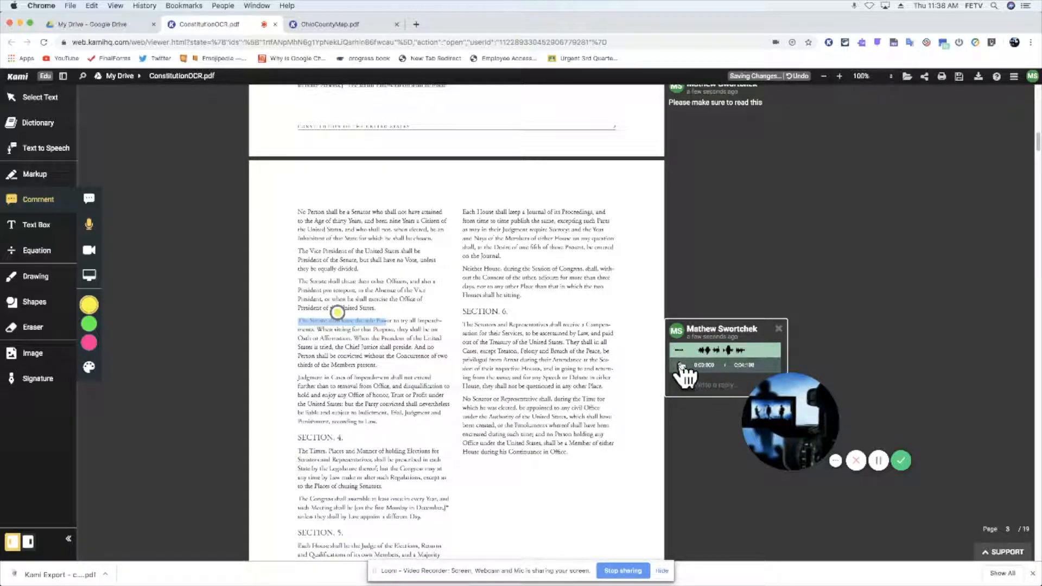
{"action": "left_click", "coordinate": [681, 365]}
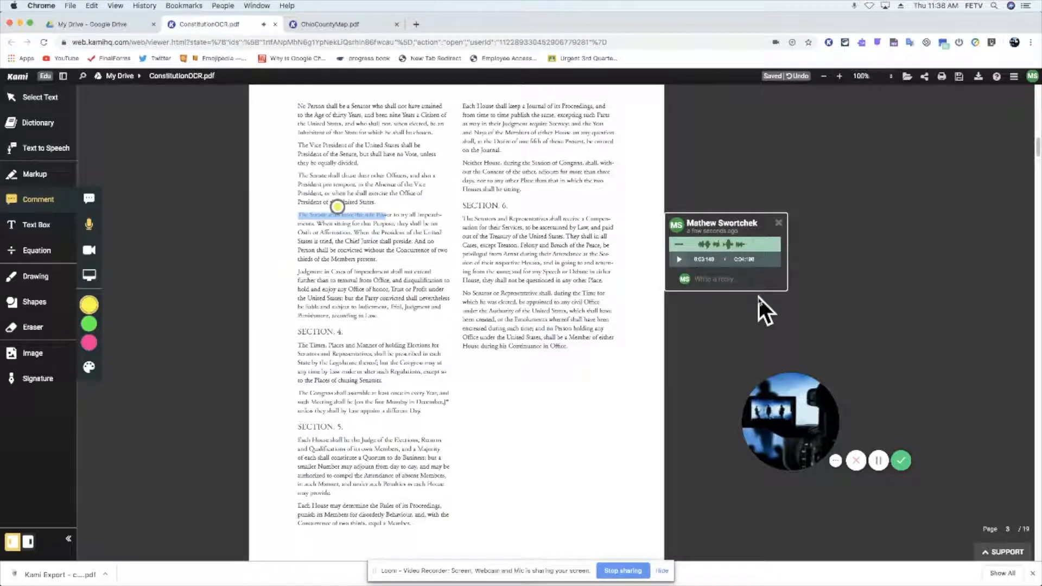
Add a text box below the Section 2 text on page 2 reading "TYPE THIS" followed by a smiling emoji.
{"action": "scroll", "coordinate": [759, 305], "scroll_direction": "up", "scroll_amount": 5}
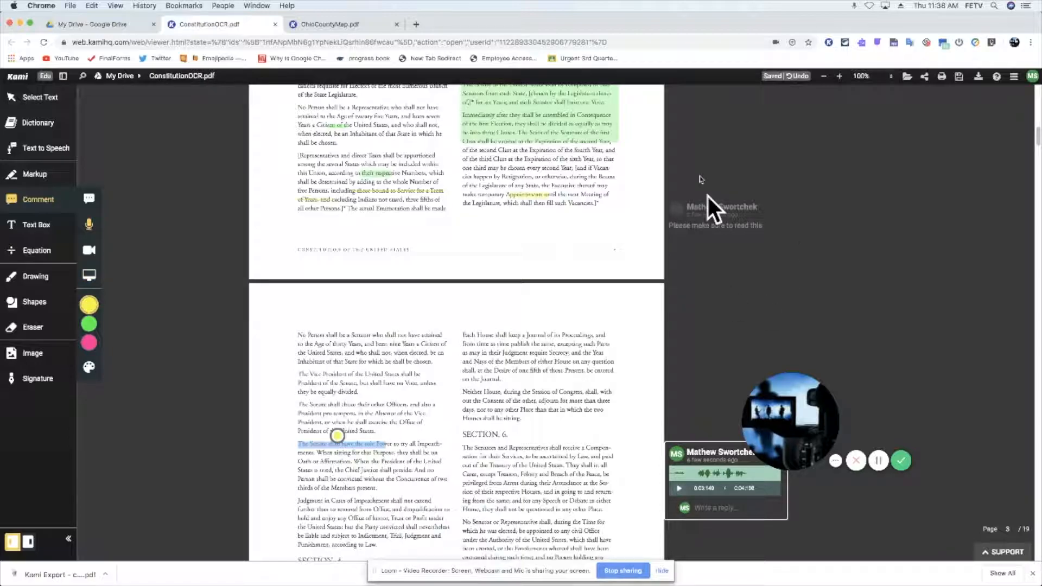
{"action": "left_click", "coordinate": [32, 225]}
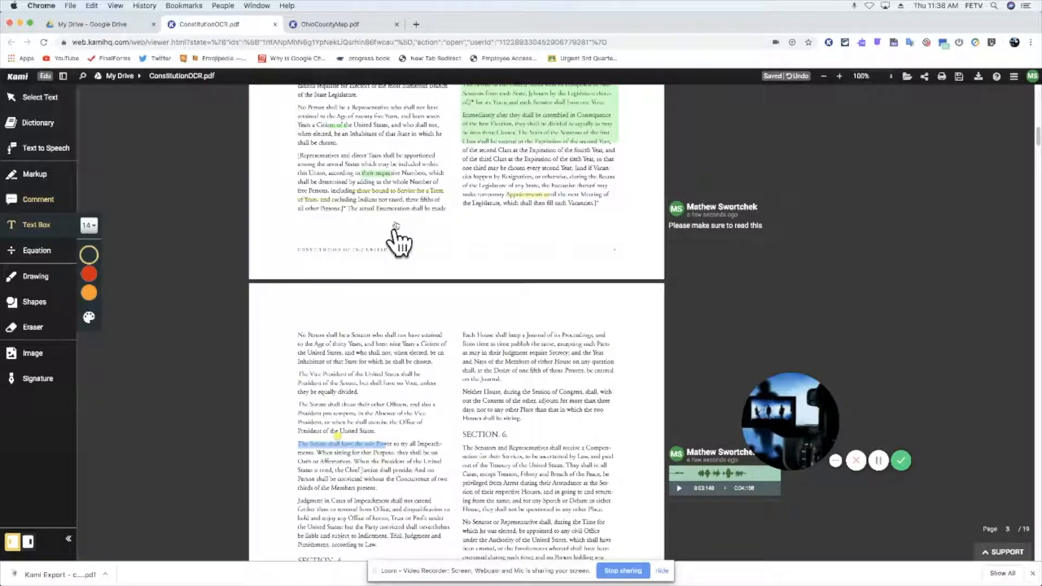
{"action": "left_click", "coordinate": [386, 229]}
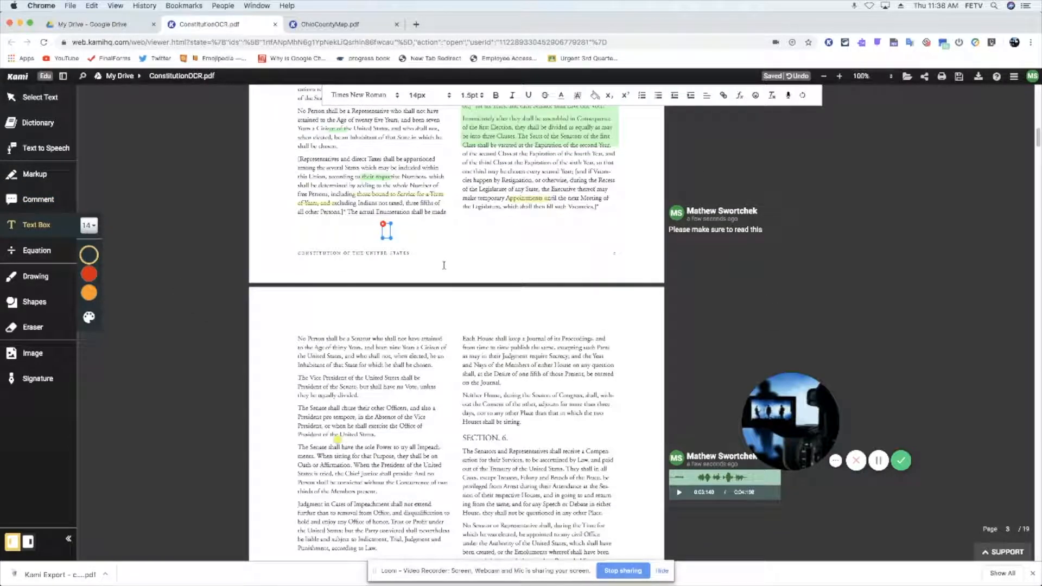
{"action": "type", "text": "TYPE THIS"}
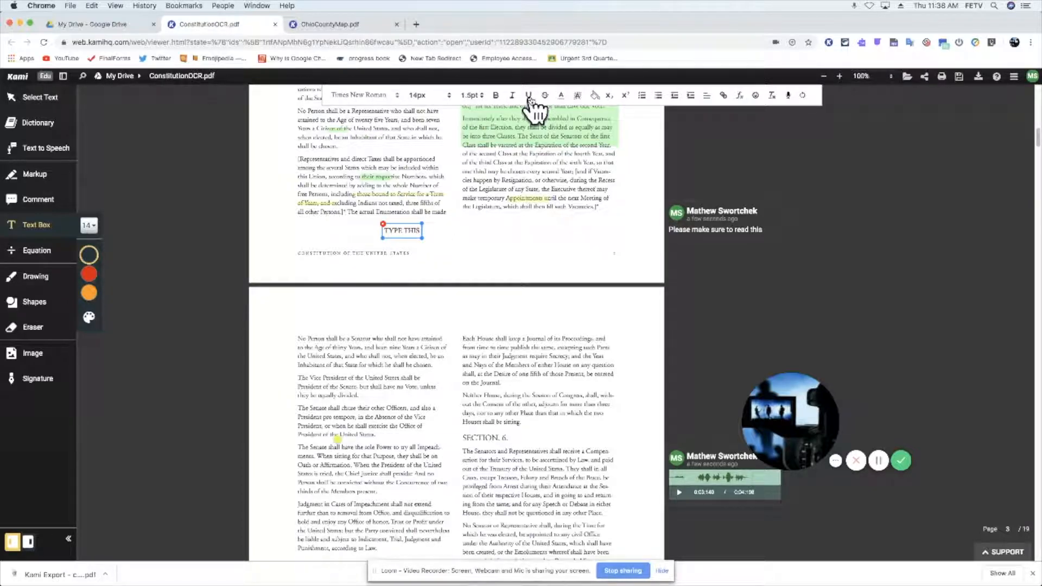
{"action": "left_click", "coordinate": [756, 96]}
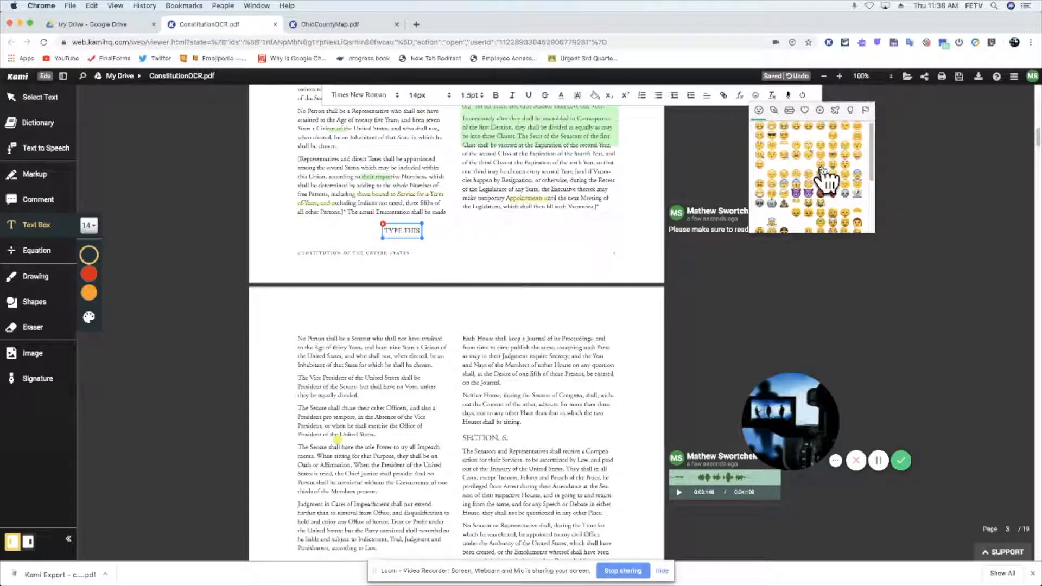
{"action": "left_click", "coordinate": [795, 136]}
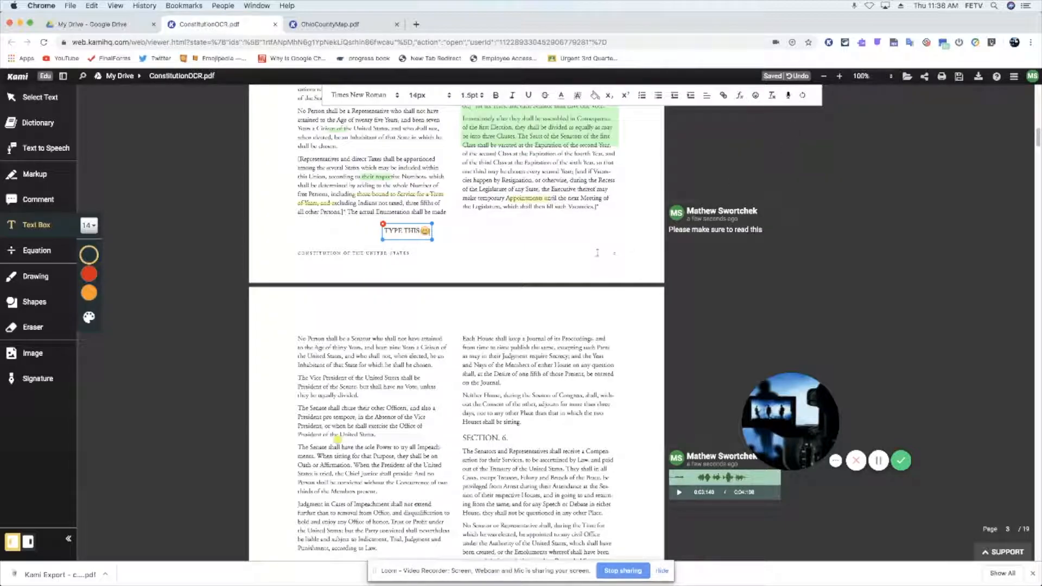
Enlarge the "TYPE THIS" text box and set its words to 30px.
{"action": "left_click_drag", "start_coordinate": [433, 239], "coordinate": [529, 282]}
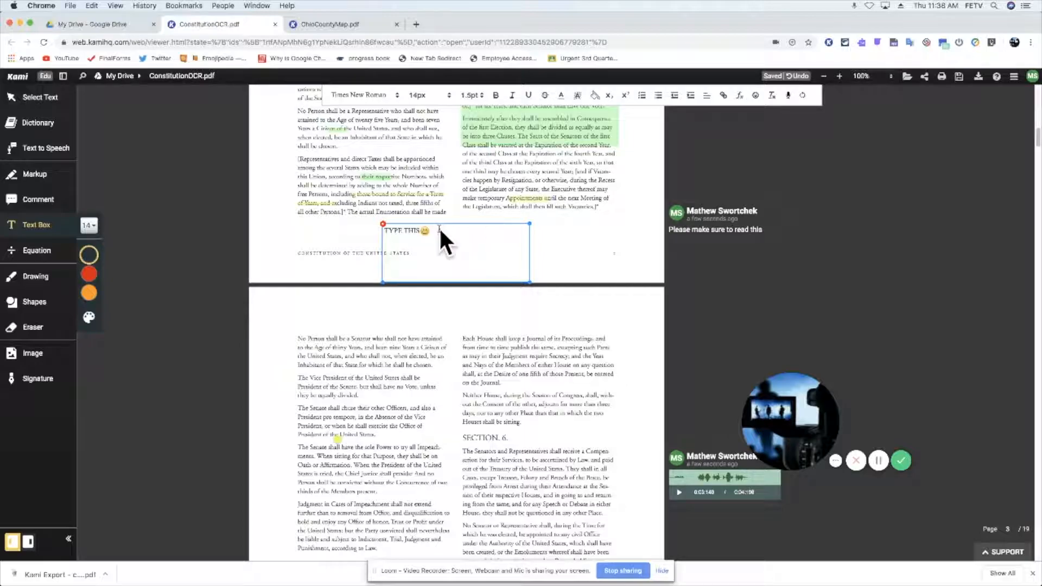
{"action": "left_click_drag", "start_coordinate": [448, 229], "coordinate": [382, 224]}
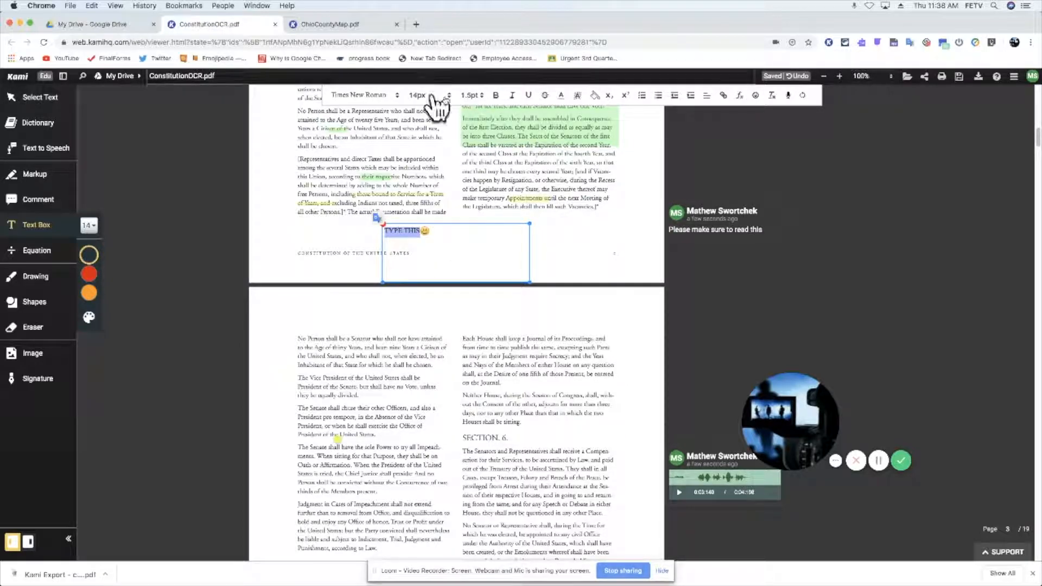
{"action": "left_click", "coordinate": [449, 96]}
{"action": "left_click", "coordinate": [450, 96]}
{"action": "left_click", "coordinate": [450, 96]}
{"action": "left_click", "coordinate": [434, 234]}
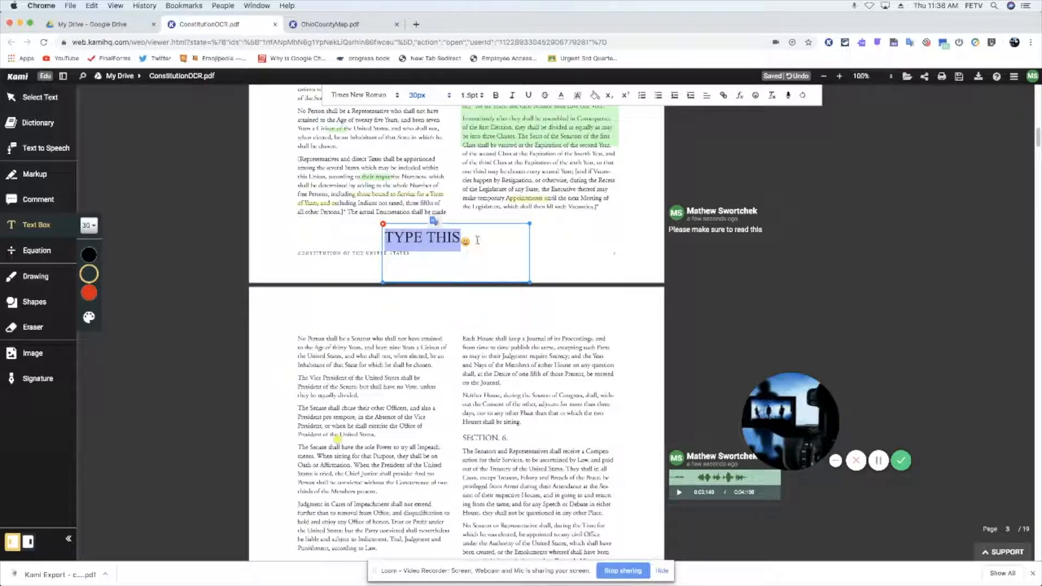
{"action": "left_click", "coordinate": [487, 242]}
Move the "TYPE THIS" text box across the page so it sits beneath the right-hand text column, and deselect it.
{"action": "left_click_drag", "start_coordinate": [394, 225], "coordinate": [396, 149]}
{"action": "left_click_drag", "start_coordinate": [517, 308], "coordinate": [475, 227]}
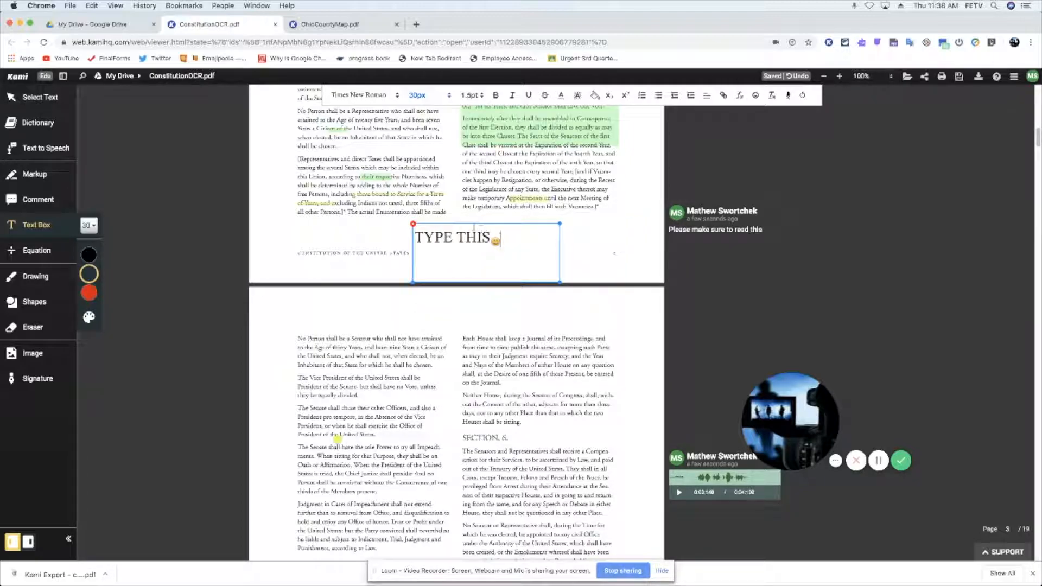
{"action": "left_click", "coordinate": [464, 232]}
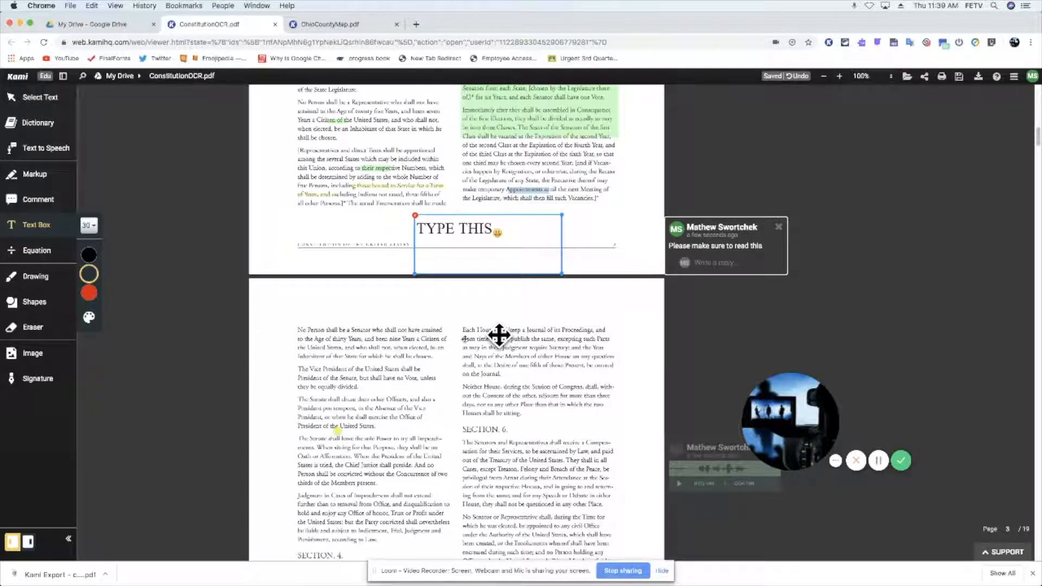
{"action": "left_click", "coordinate": [464, 332]}
{"action": "left_click", "coordinate": [375, 301]}
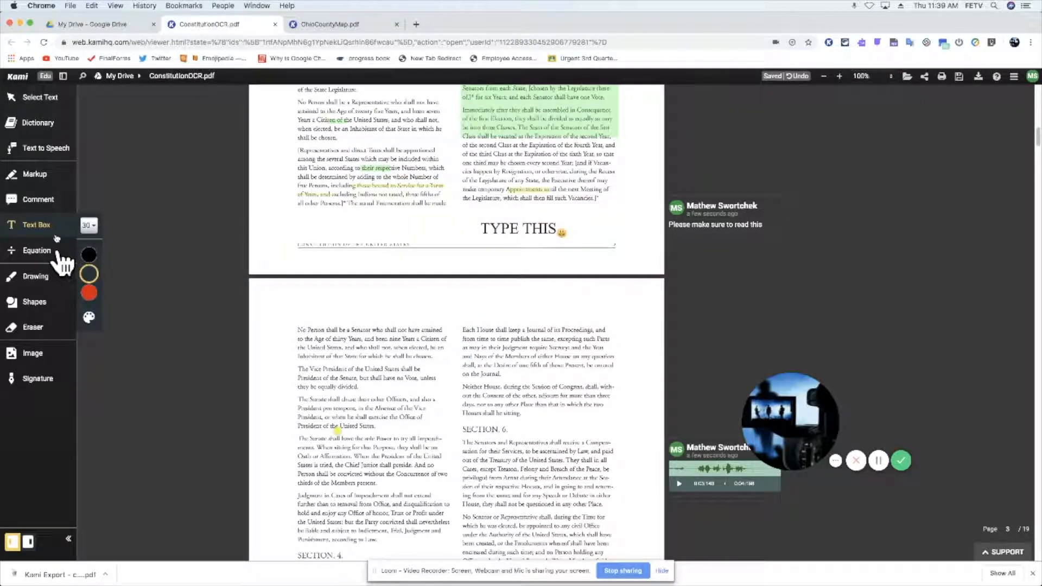
Examine the text box color choices, and the Equation tool's symbols and colors.
{"action": "mouse_move", "coordinate": [90, 290]}
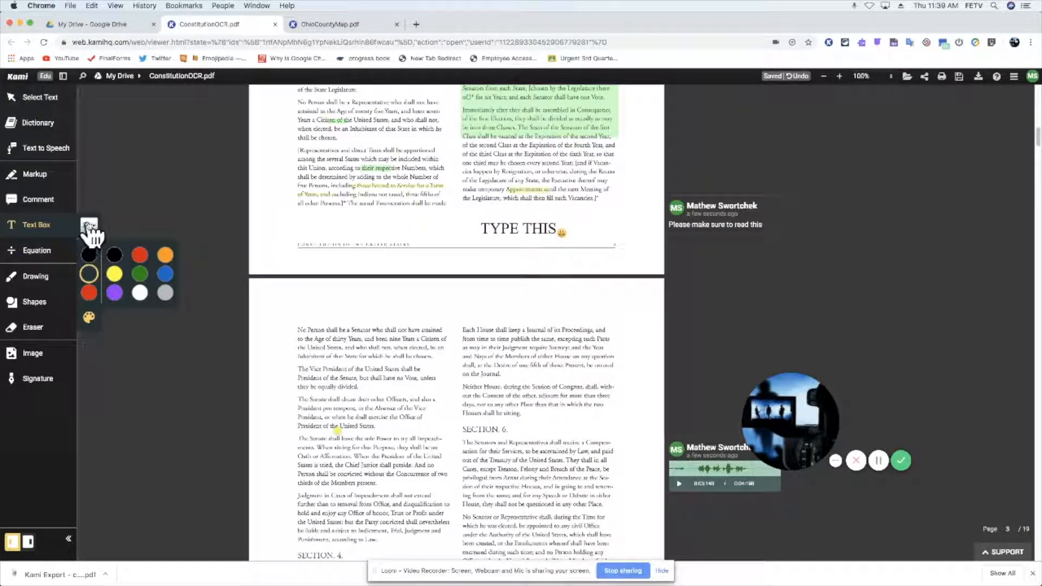
{"action": "left_click", "coordinate": [54, 254]}
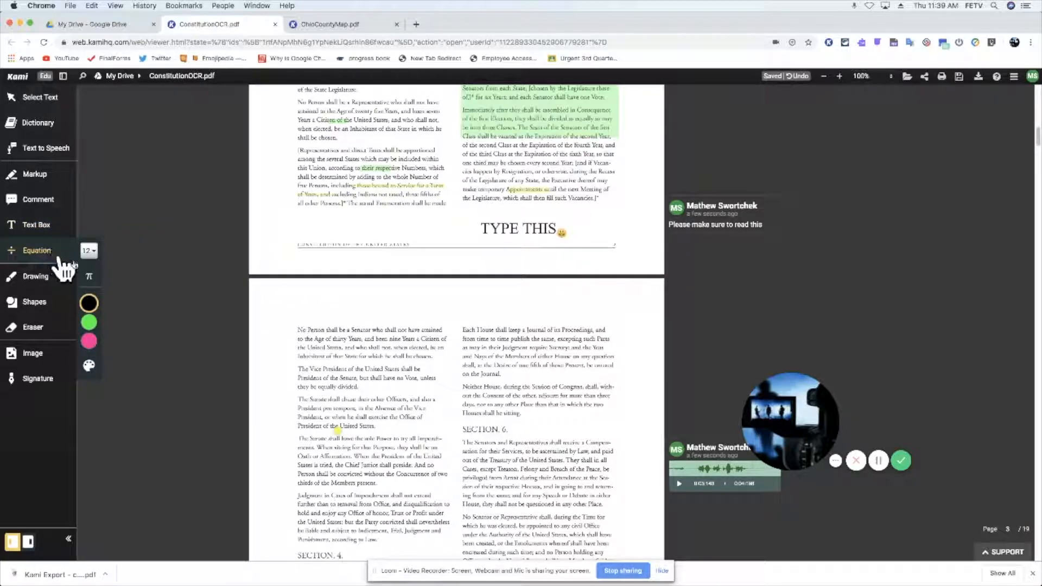
{"action": "left_click", "coordinate": [92, 280]}
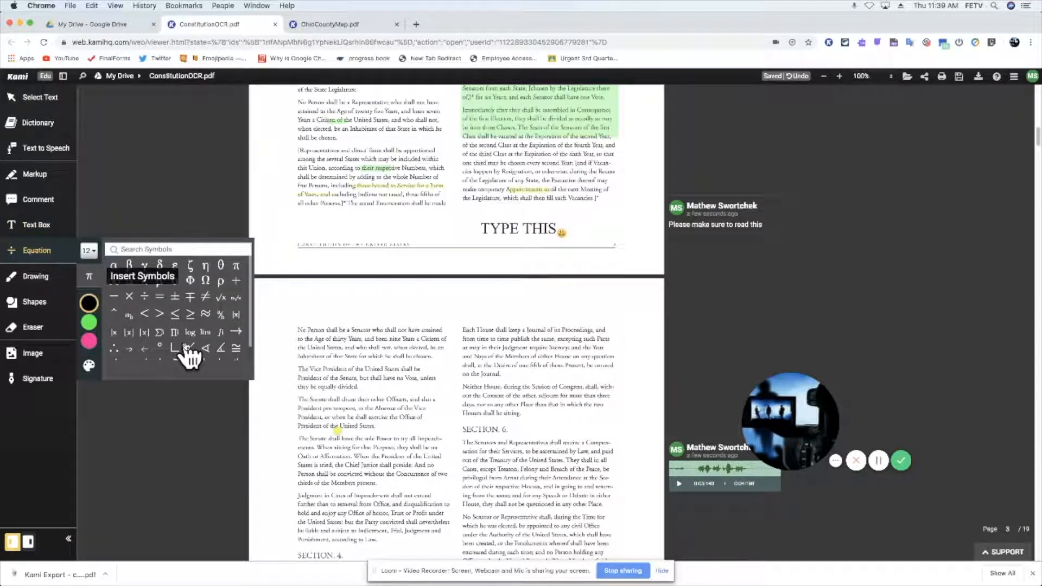
{"action": "scroll", "coordinate": [187, 357], "scroll_direction": "down", "scroll_amount": 2}
{"action": "scroll", "coordinate": [187, 304], "scroll_direction": "up", "scroll_amount": 2}
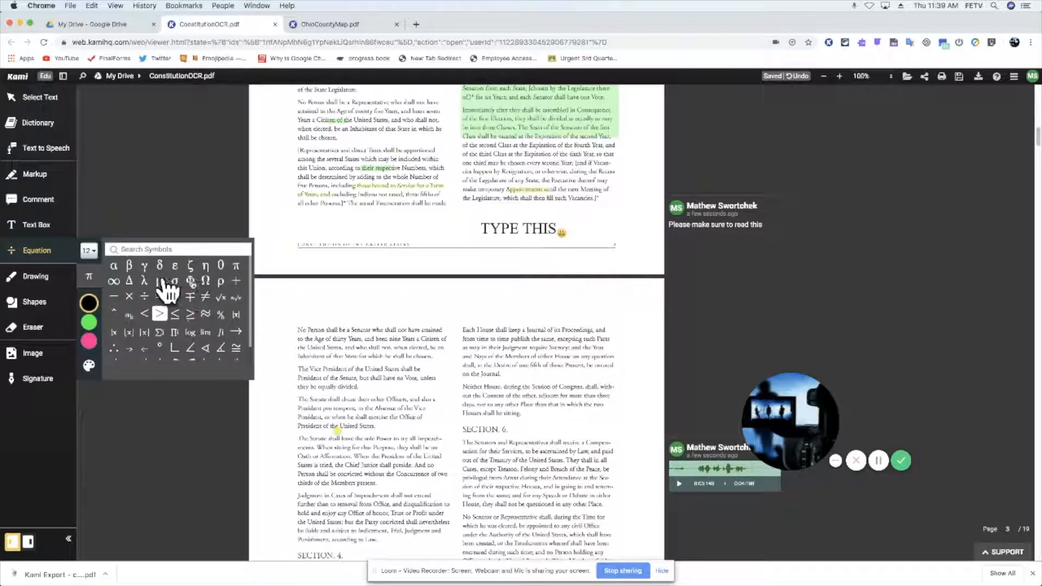
{"action": "left_click", "coordinate": [90, 304]}
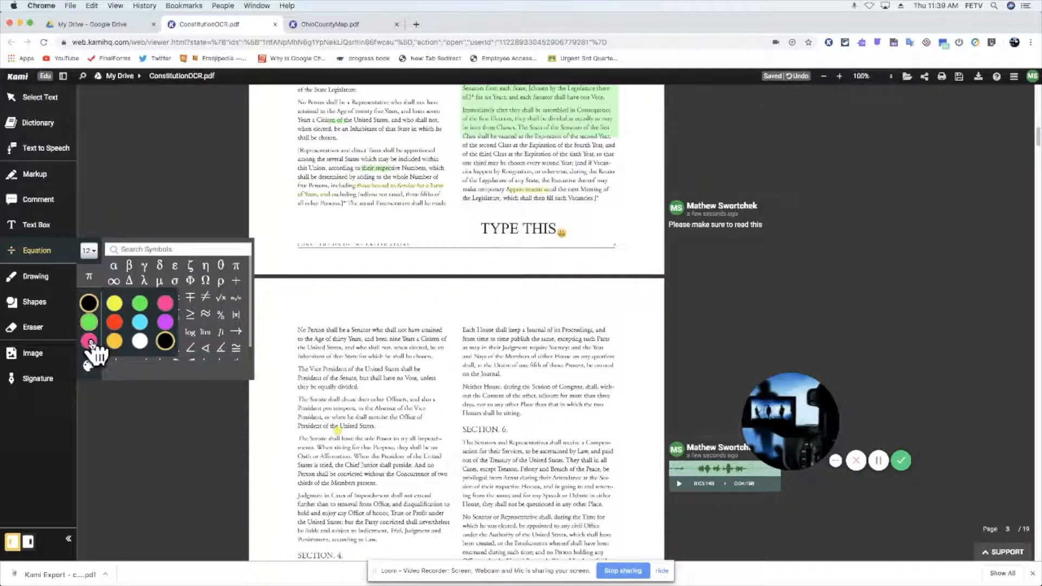
Draw several curved green freehand strokes at size 1 across the bottom of page 2 and the text on page 3.
{"action": "left_click", "coordinate": [42, 280]}
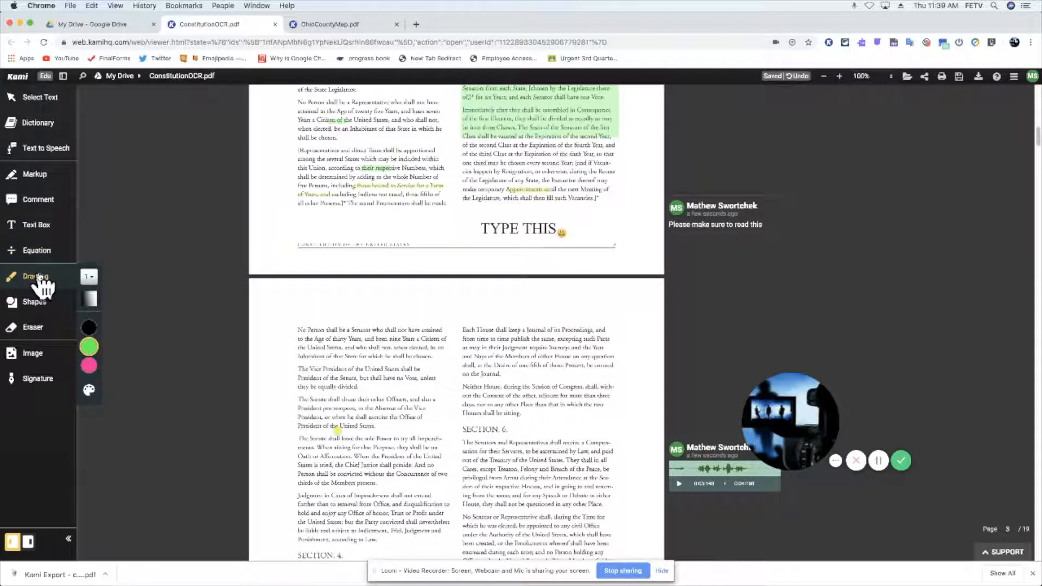
{"action": "left_click", "coordinate": [91, 278]}
{"action": "left_click", "coordinate": [91, 278]}
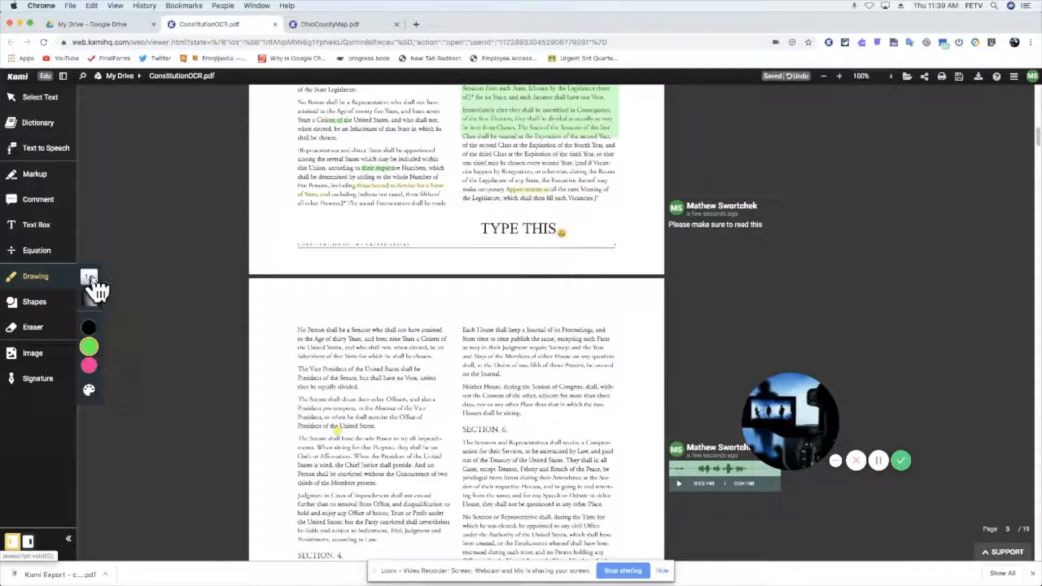
{"action": "left_click", "coordinate": [95, 301]}
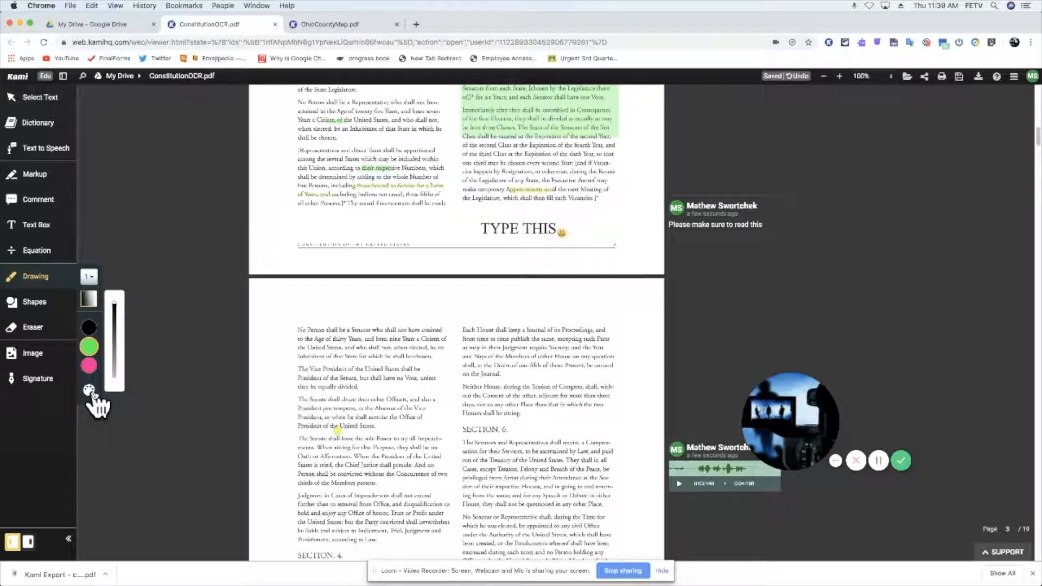
{"action": "left_click_drag", "start_coordinate": [287, 225], "coordinate": [439, 270]}
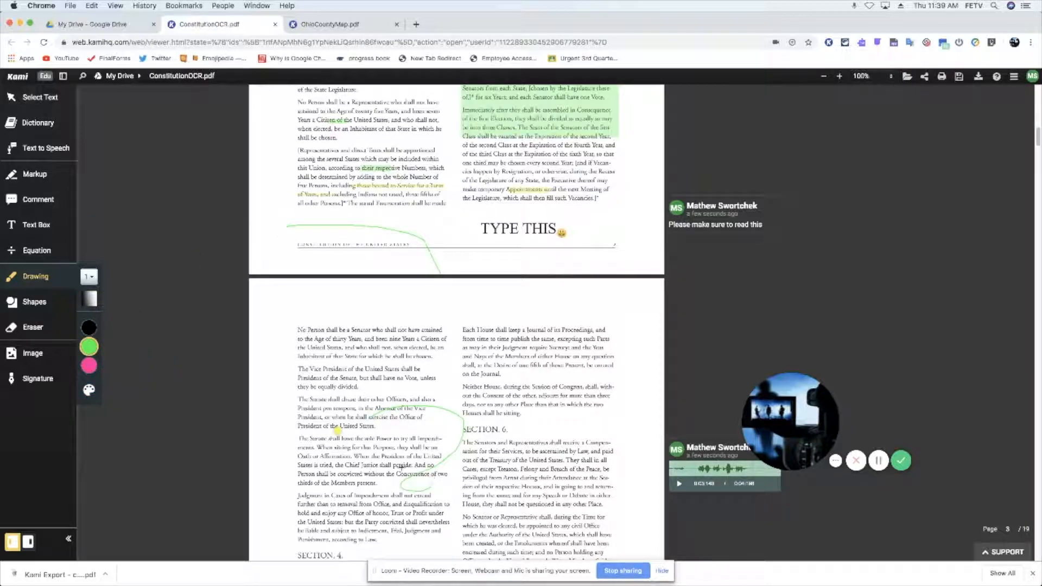
{"action": "left_click_drag", "start_coordinate": [511, 317], "coordinate": [383, 322]}
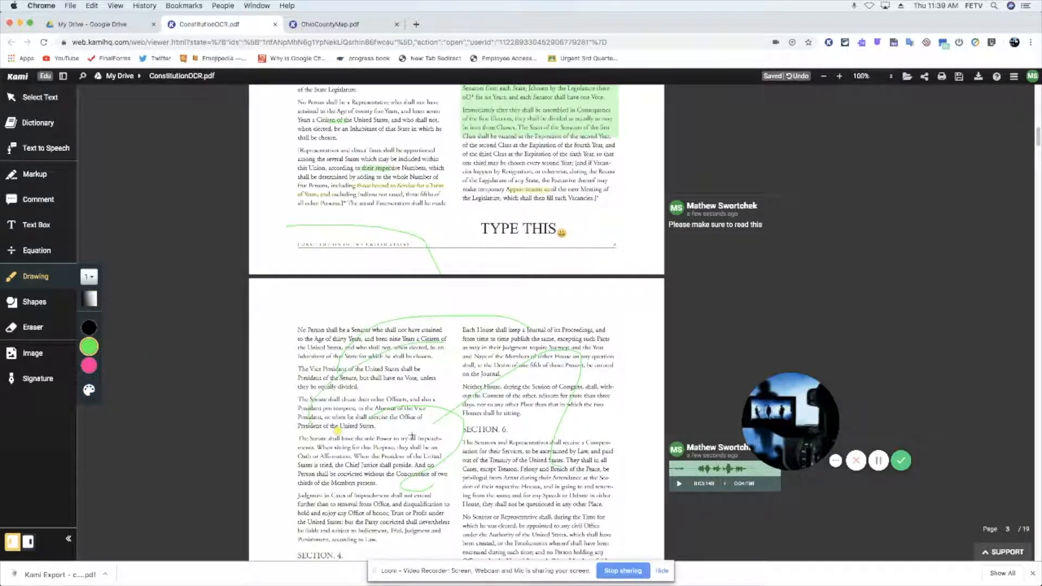
Add a black circle over the Section 3 text on page 3 and a green ellipse around the "Neither House" paragraph.
{"action": "left_click", "coordinate": [60, 302]}
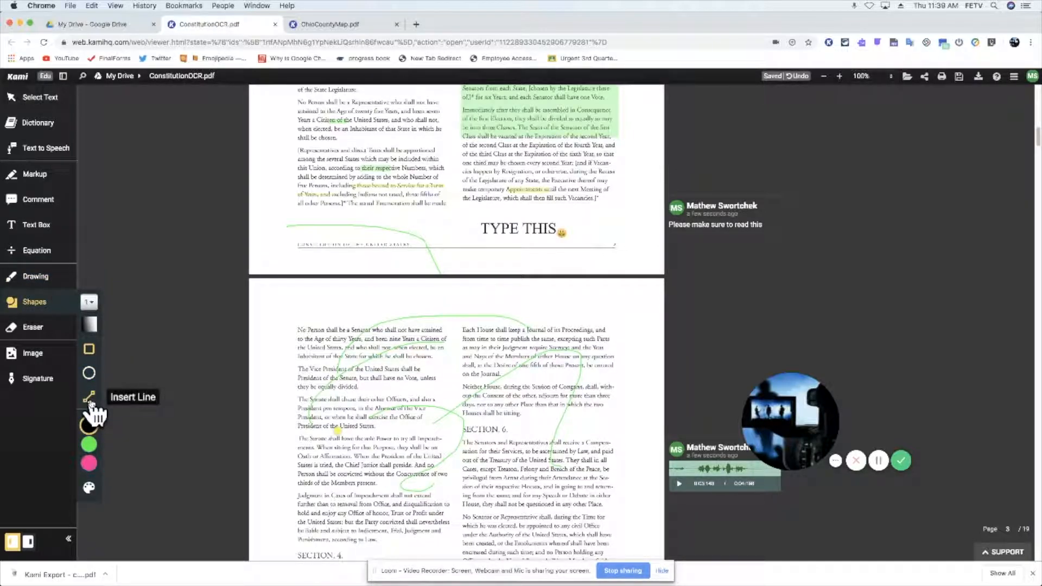
{"action": "left_click", "coordinate": [89, 373]}
{"action": "left_click_drag", "start_coordinate": [318, 449], "coordinate": [408, 529]}
{"action": "left_click", "coordinate": [92, 446]}
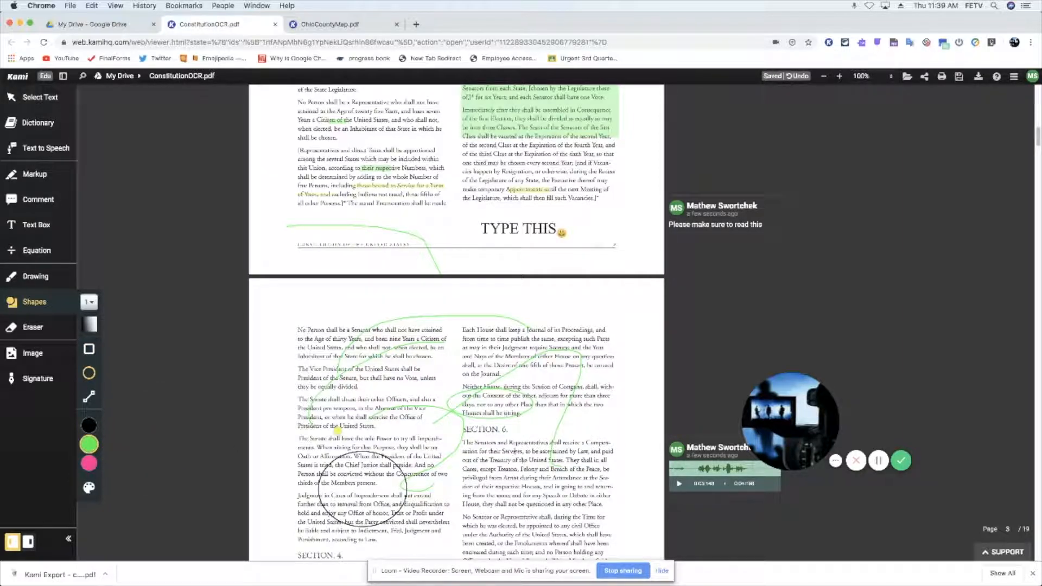
Using the eraser for drawings and shapes, remove the green ellipse, the black circle and two of the freehand strokes on page 3.
{"action": "left_click", "coordinate": [41, 331]}
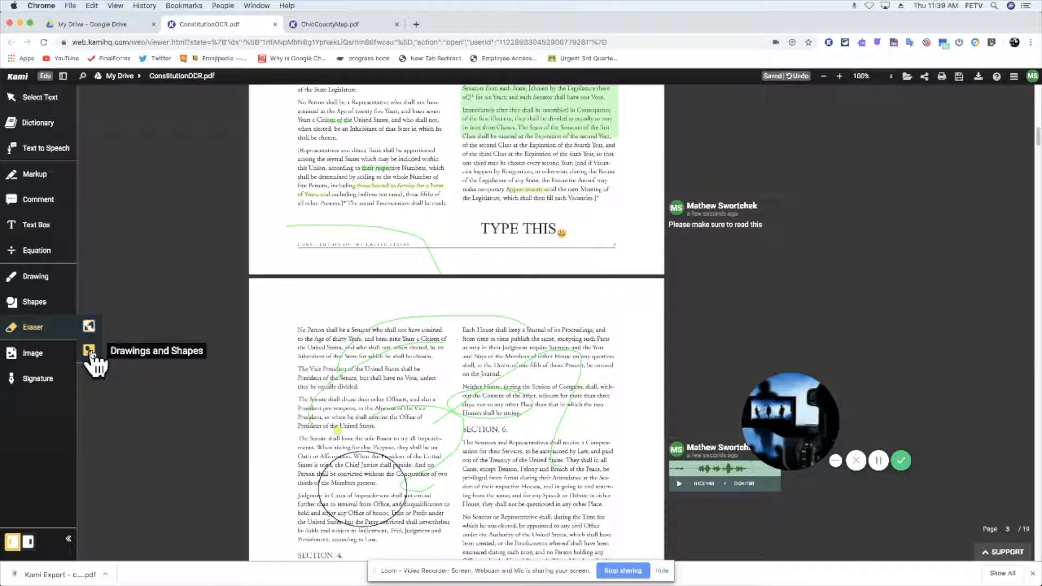
{"action": "left_click", "coordinate": [492, 382]}
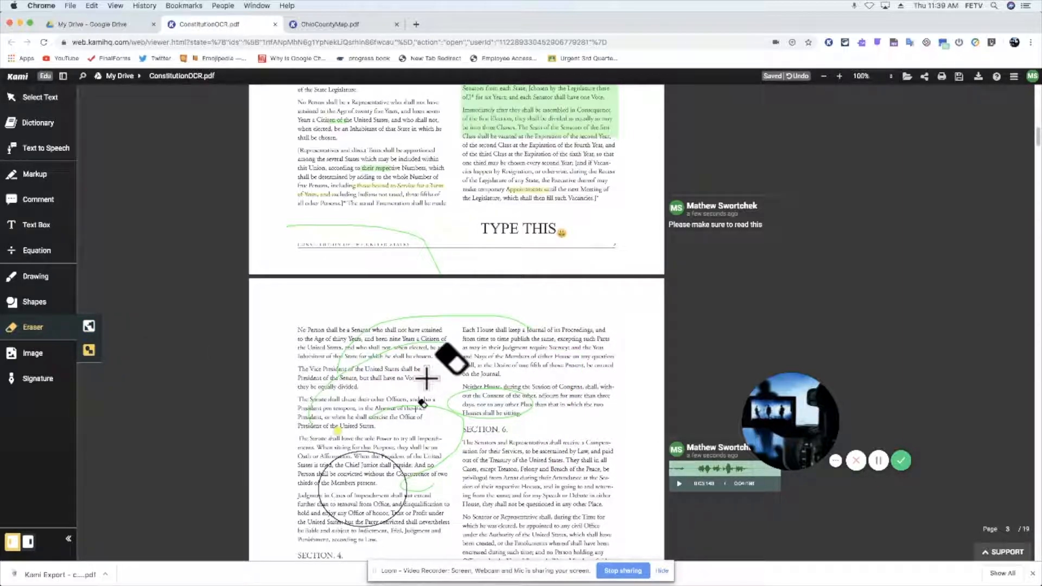
{"action": "left_click", "coordinate": [517, 400]}
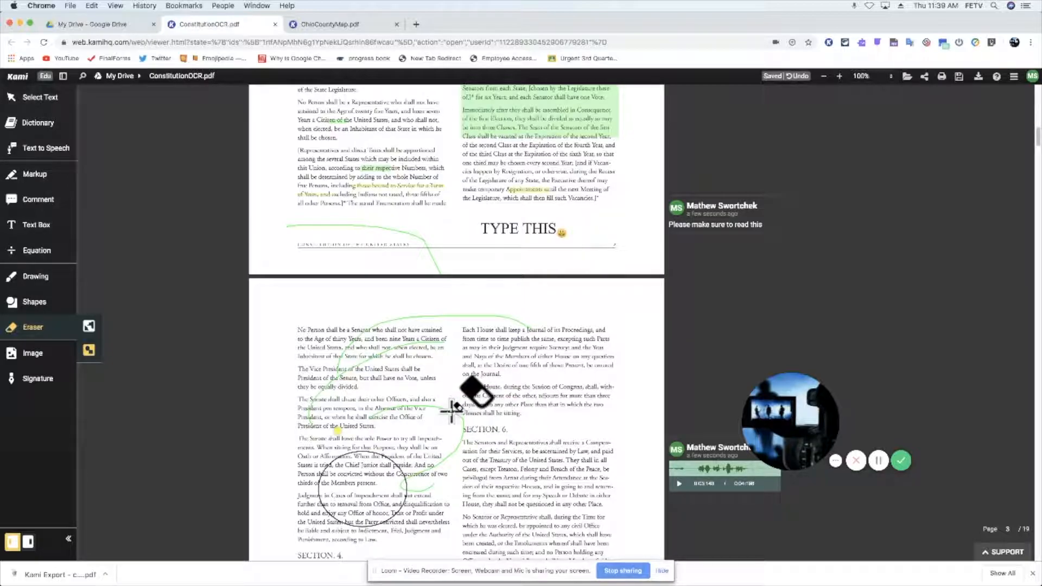
{"action": "left_click", "coordinate": [462, 421]}
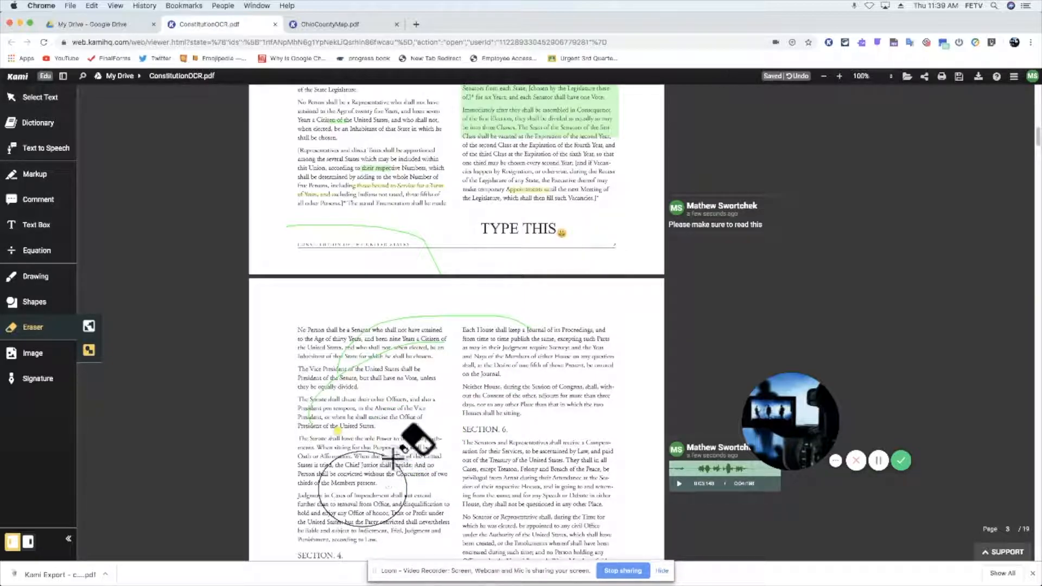
{"action": "left_click", "coordinate": [348, 451]}
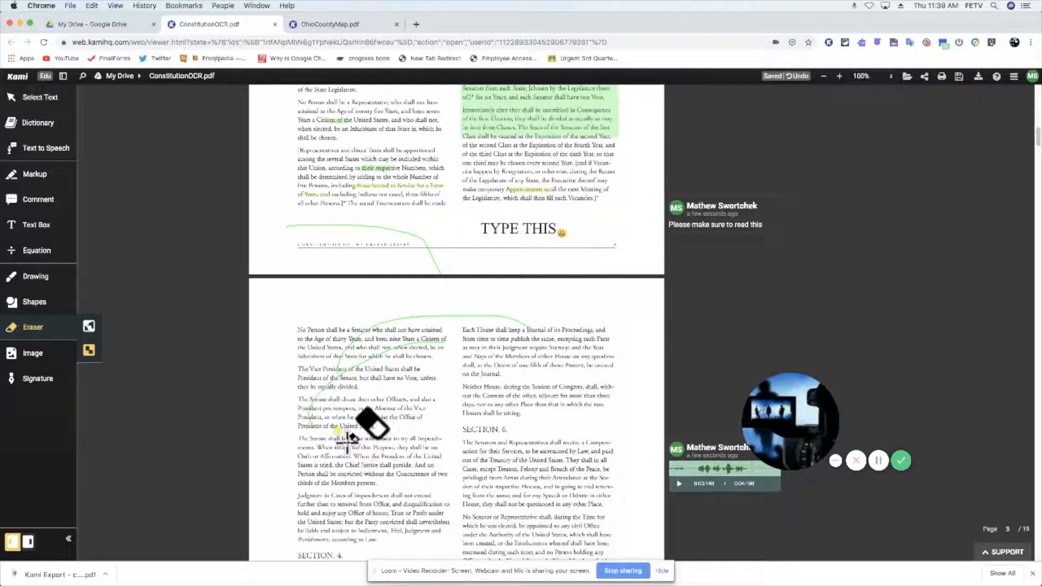
Set the eraser to all annotations and remove the yellow mark on page 3, remaining green strokes, "TYPE THIS" text box and Section 3 green box.
{"action": "left_click", "coordinate": [89, 327]}
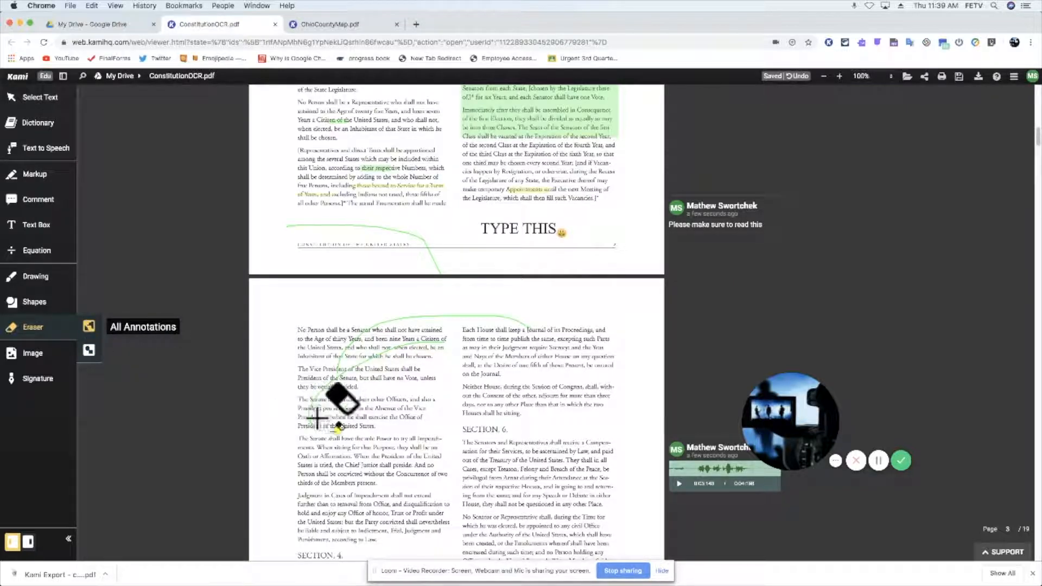
{"action": "left_click", "coordinate": [340, 431]}
{"action": "left_click", "coordinate": [476, 328]}
{"action": "left_click", "coordinate": [425, 210]}
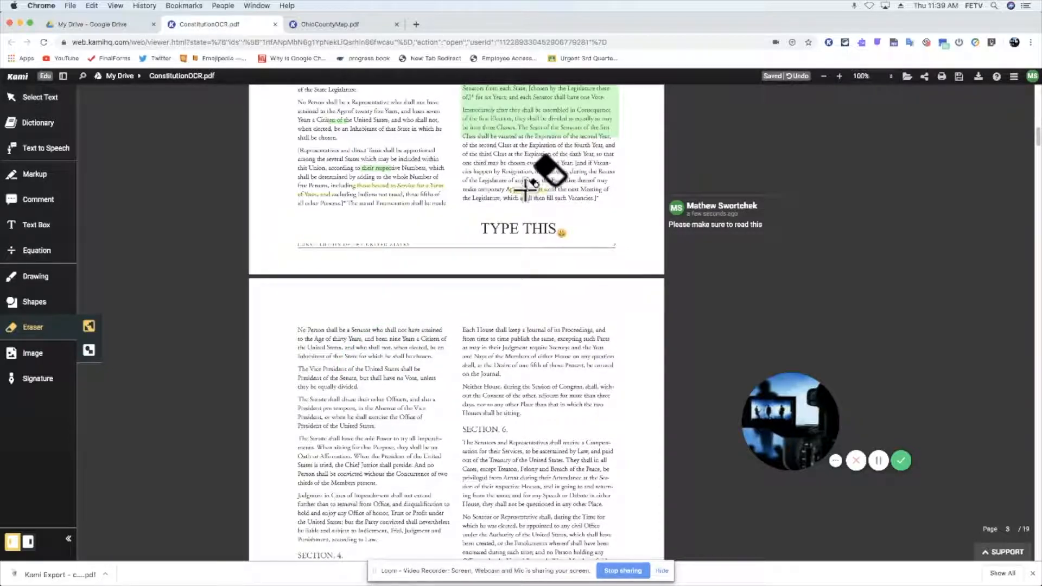
{"action": "left_click", "coordinate": [483, 229]}
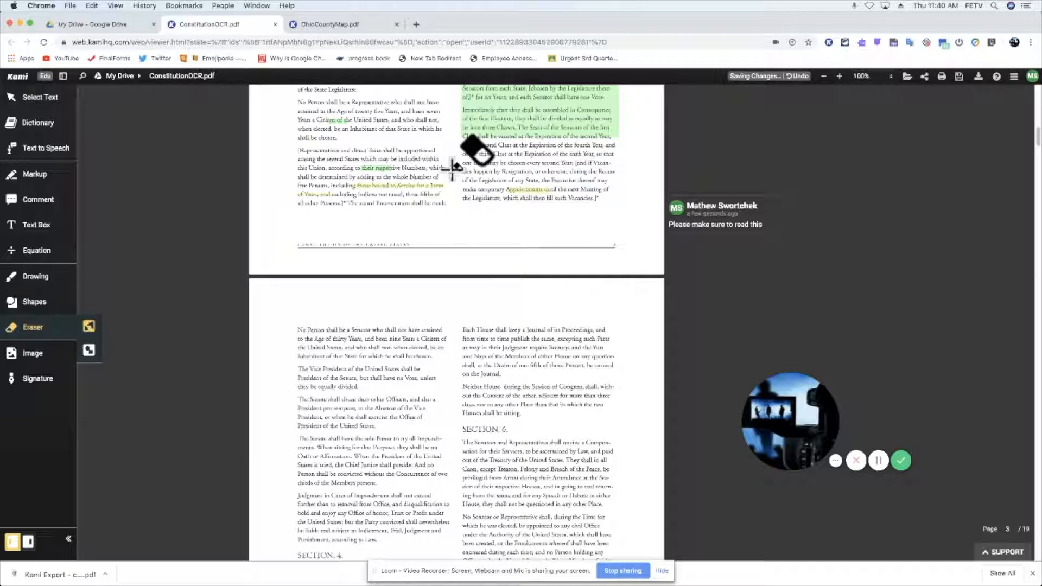
{"action": "scroll", "coordinate": [425, 315], "scroll_direction": "up", "scroll_amount": 5}
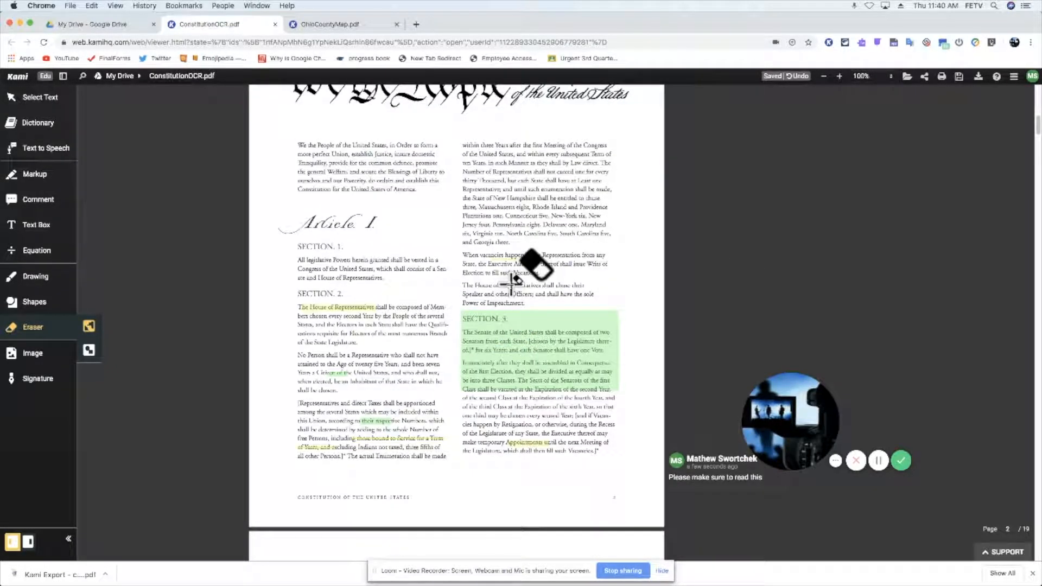
{"action": "left_click", "coordinate": [513, 331]}
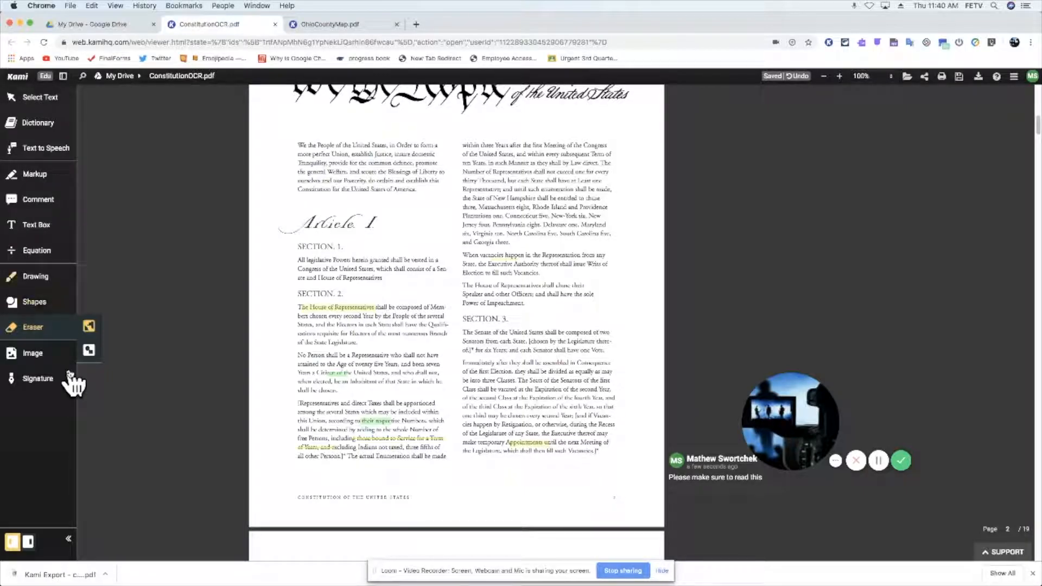
Insert the image 1.jpg from the computer's Downloads folder over the right-hand text column on page 2, and shift it toward the page's middle.
{"action": "left_click", "coordinate": [39, 356]}
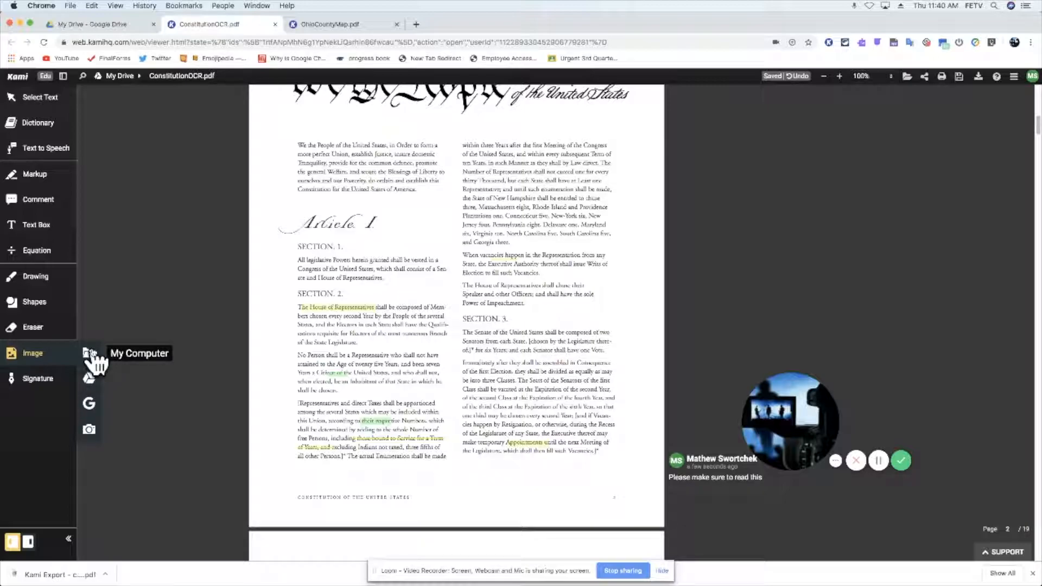
{"action": "left_click", "coordinate": [89, 353]}
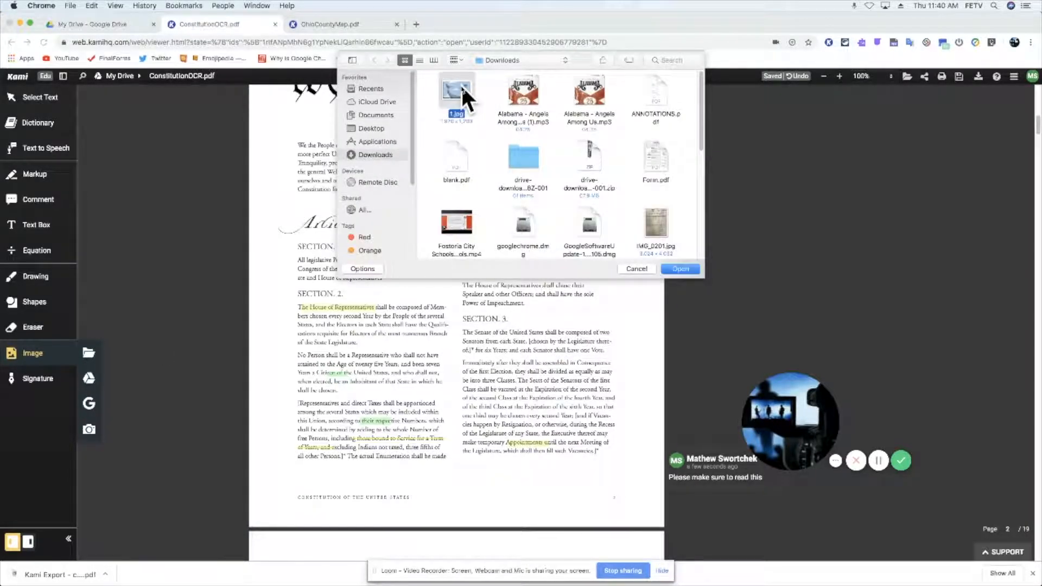
{"action": "double_click", "coordinate": [461, 87]}
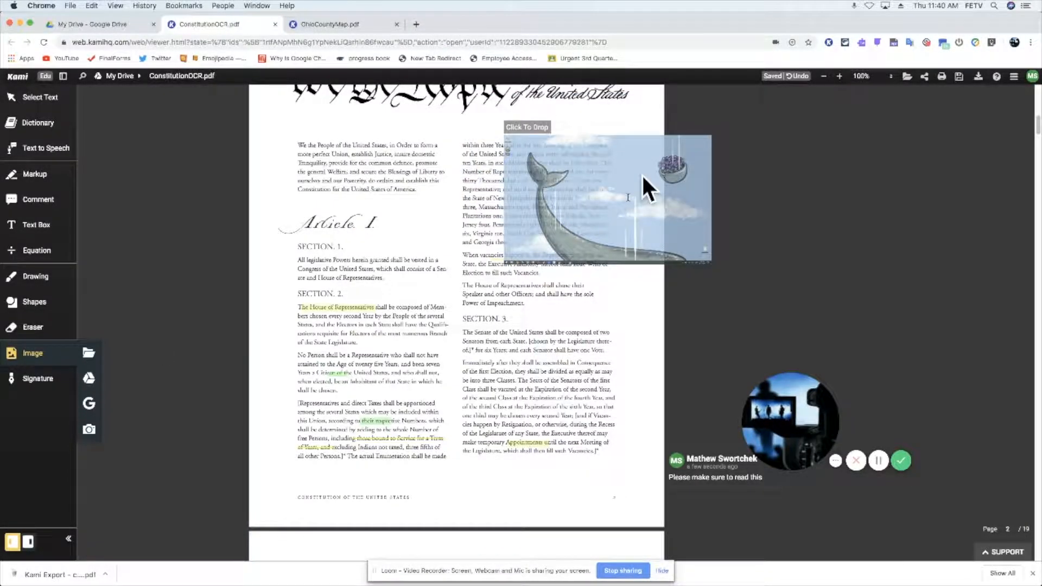
{"action": "left_click", "coordinate": [565, 246]}
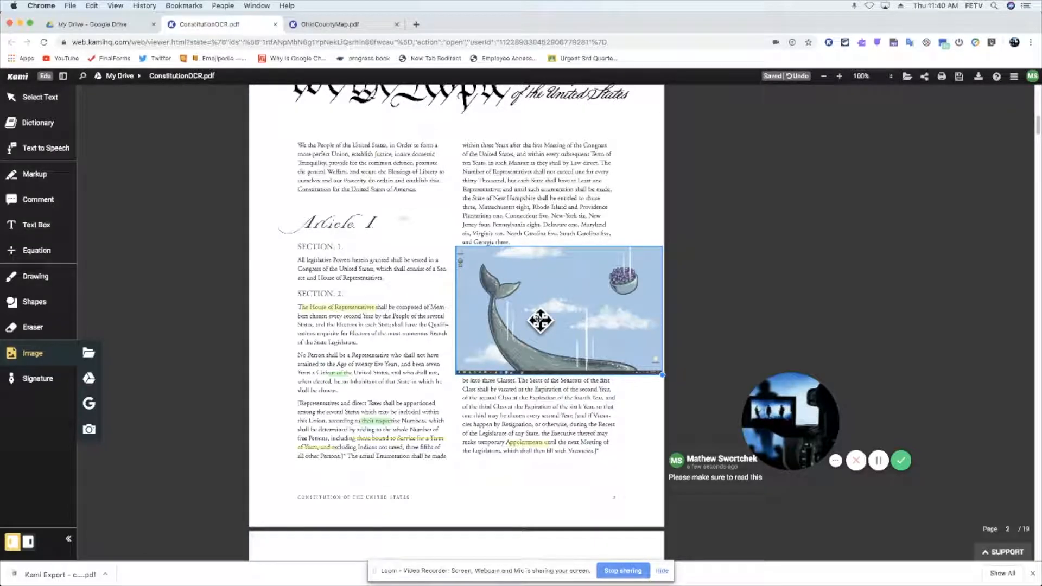
{"action": "left_click", "coordinate": [540, 320]}
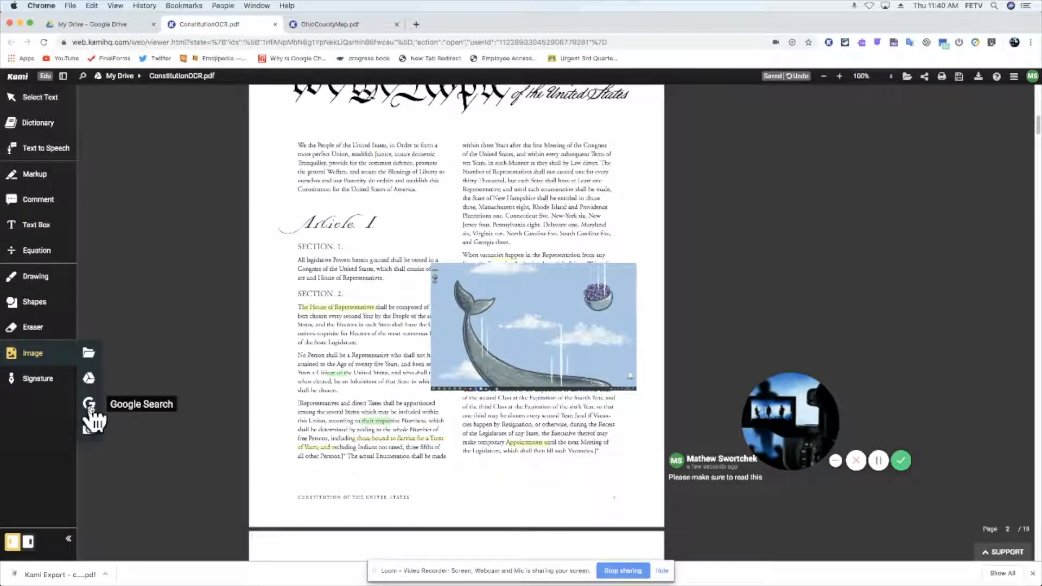
Search Google images for "CAT IN A TREE" and insert the first result over the lower Section 2 text on page 2.
{"action": "left_click", "coordinate": [89, 404]}
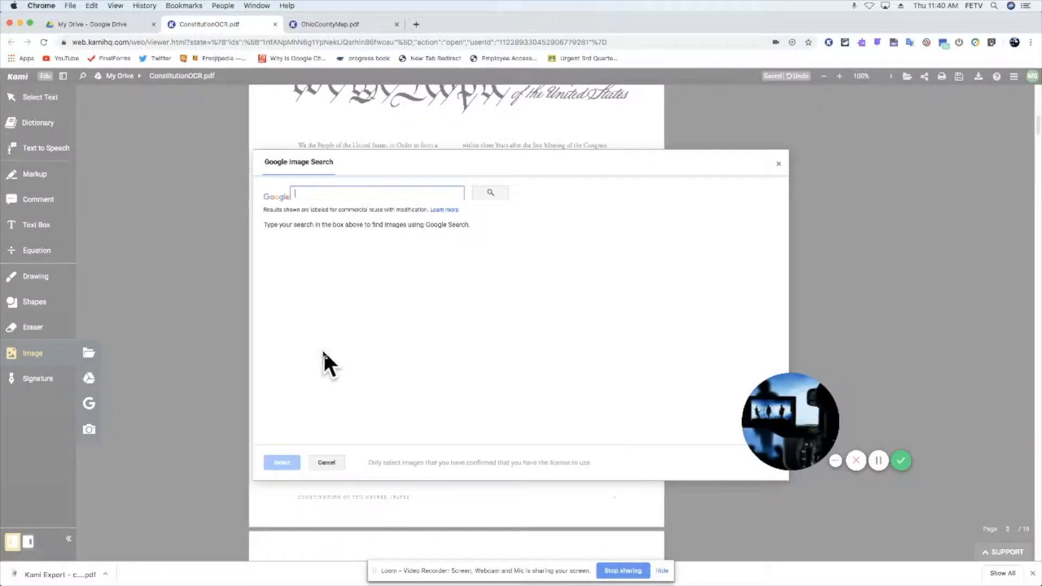
{"action": "type", "text": "CAT"}
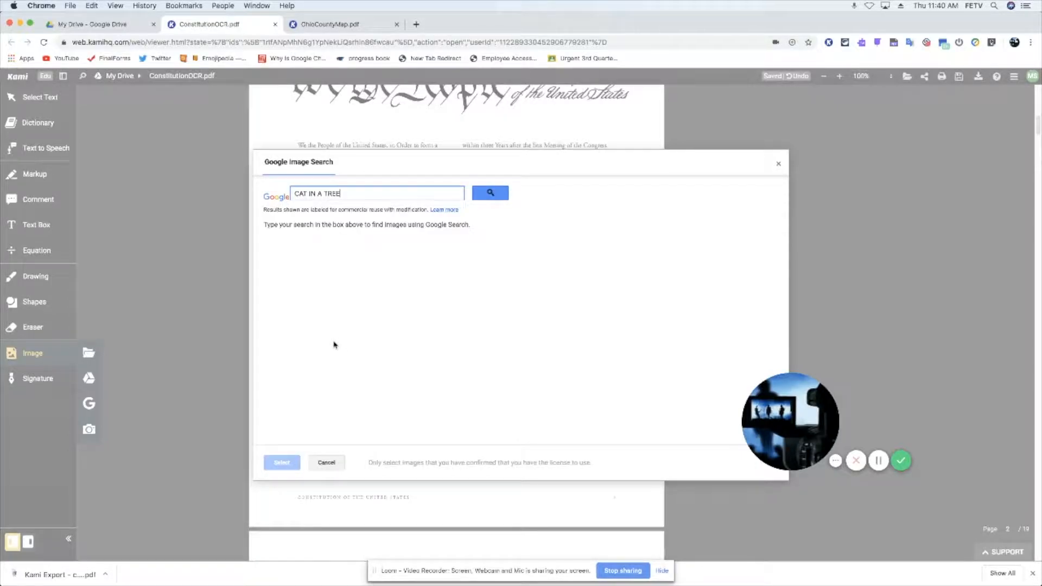
{"action": "type", "text": " IN A TREE"}
{"action": "key", "text": "Return"}
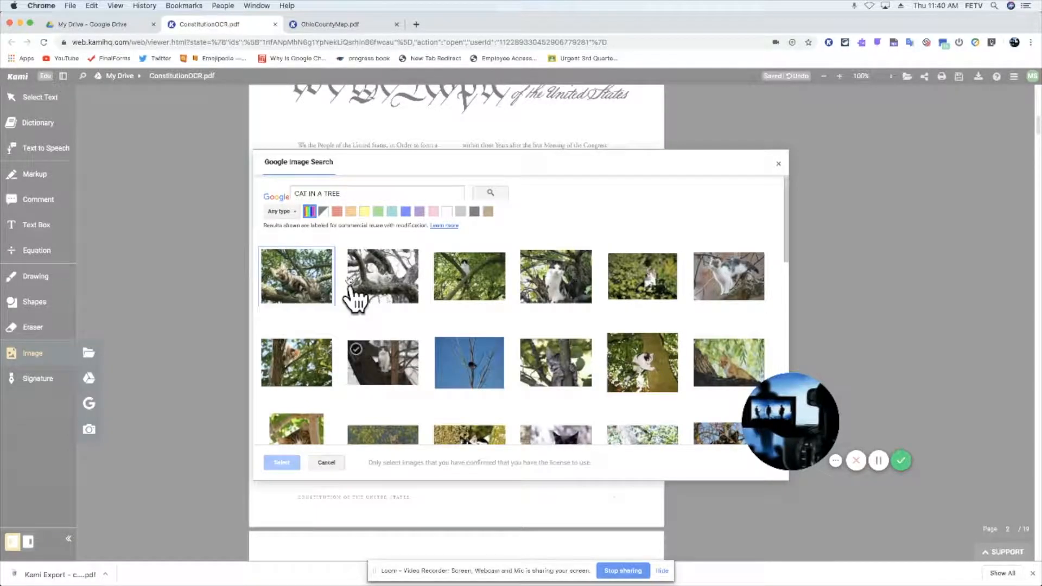
{"action": "left_click", "coordinate": [304, 287]}
{"action": "left_click", "coordinate": [289, 464]}
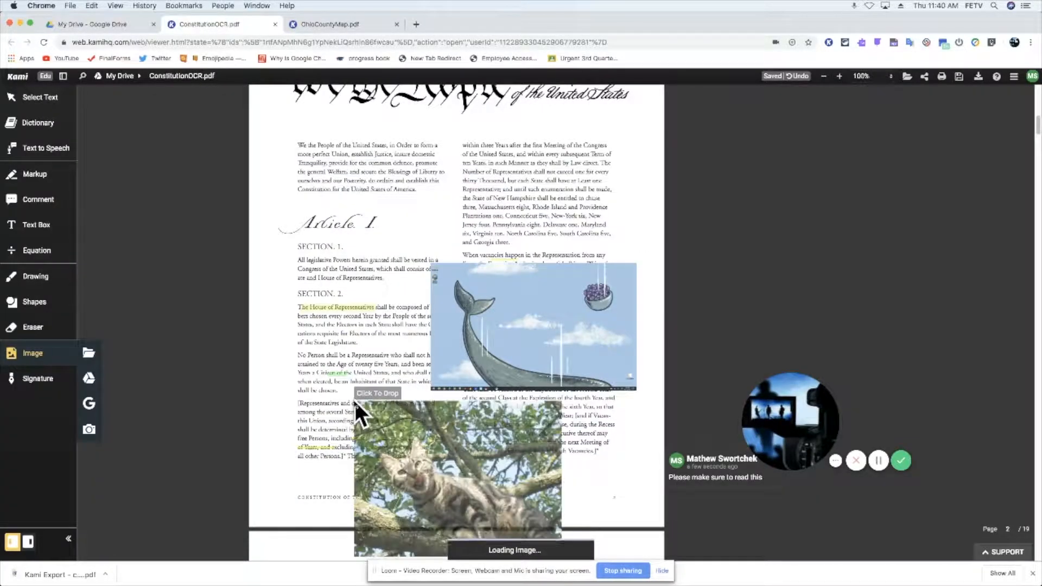
{"action": "left_click", "coordinate": [336, 353]}
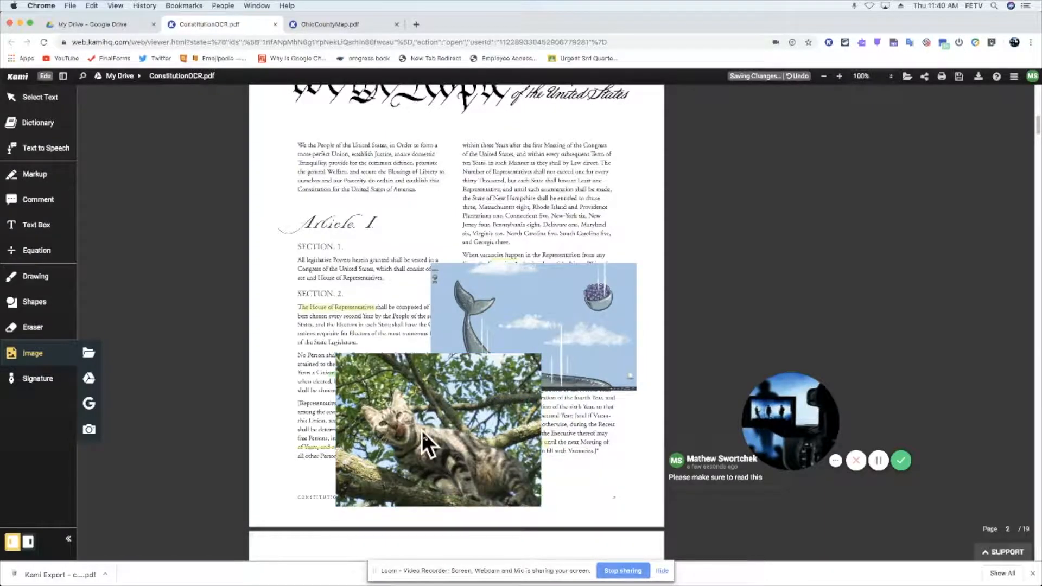
Choose the saved full-name signature from the signature collection and insert it for placement on the document.
{"action": "left_click", "coordinate": [50, 377]}
{"action": "key", "text": "Escape"}
{"action": "left_click", "coordinate": [36, 379]}
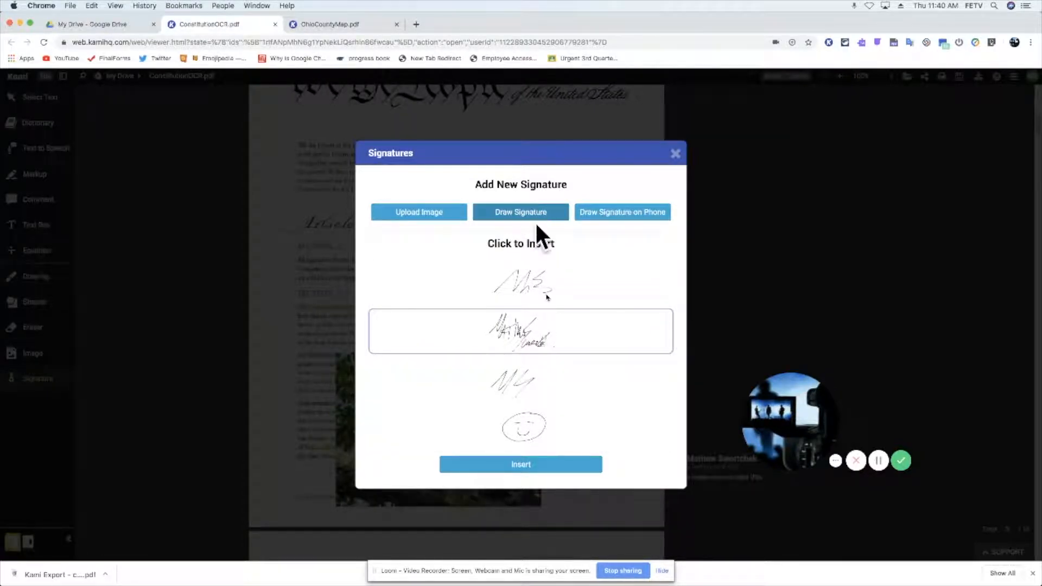
{"action": "left_click", "coordinate": [534, 465]}
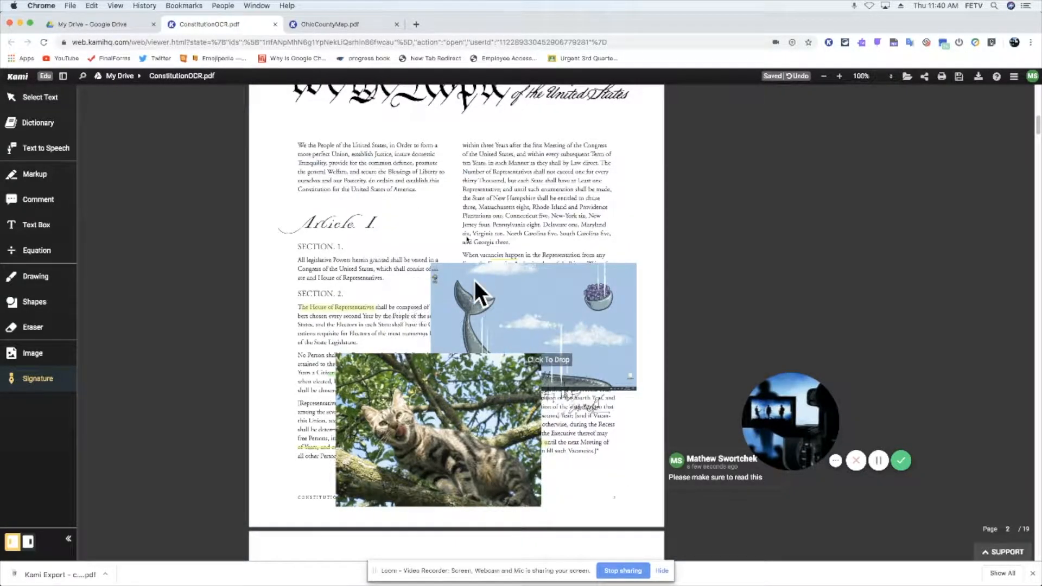
{"action": "left_click", "coordinate": [377, 187]}
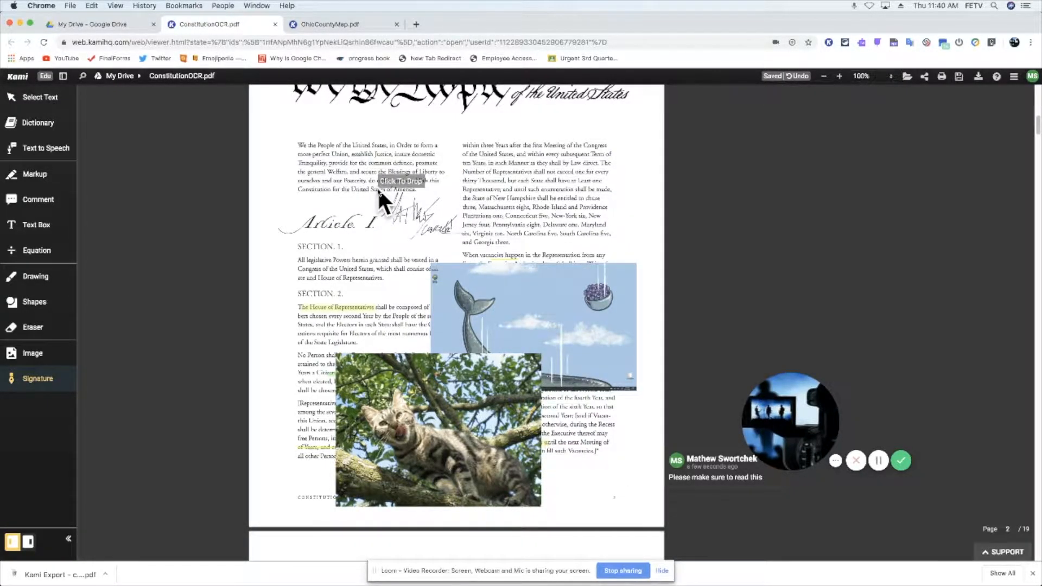
Place the signature on page 11, in the blank space beneath the secretary's attest line under the Georgia names.
{"action": "scroll", "coordinate": [412, 258], "scroll_direction": "down", "scroll_amount": 20}
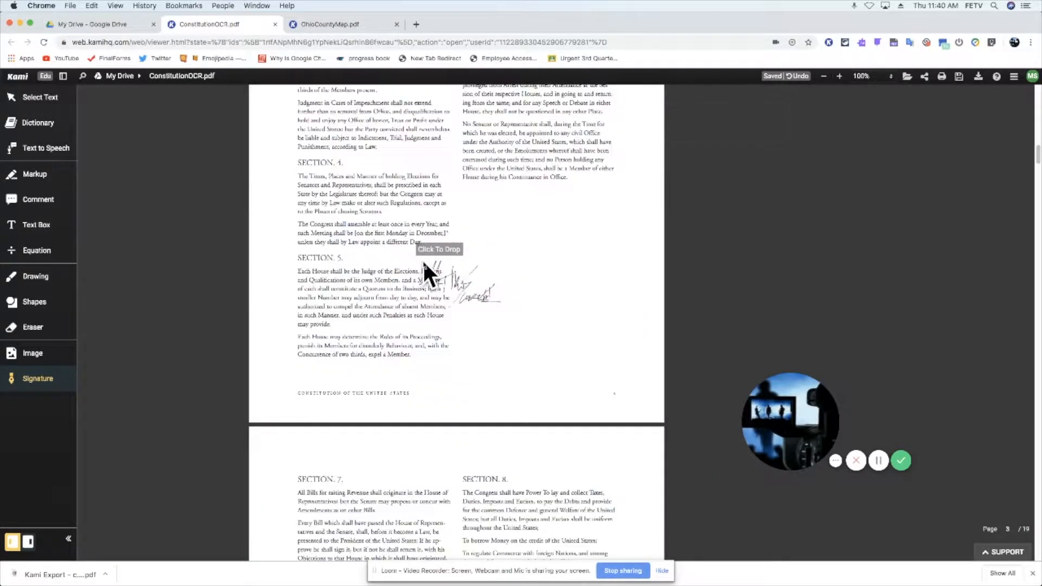
{"action": "scroll", "coordinate": [423, 261], "scroll_direction": "down", "scroll_amount": 20}
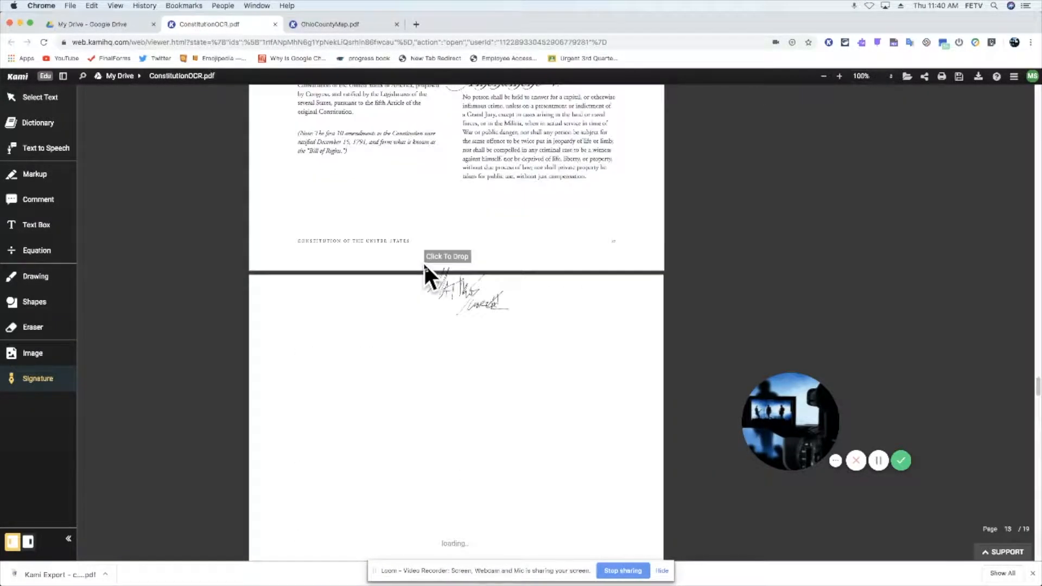
{"action": "scroll", "coordinate": [423, 261], "scroll_direction": "down", "scroll_amount": 10}
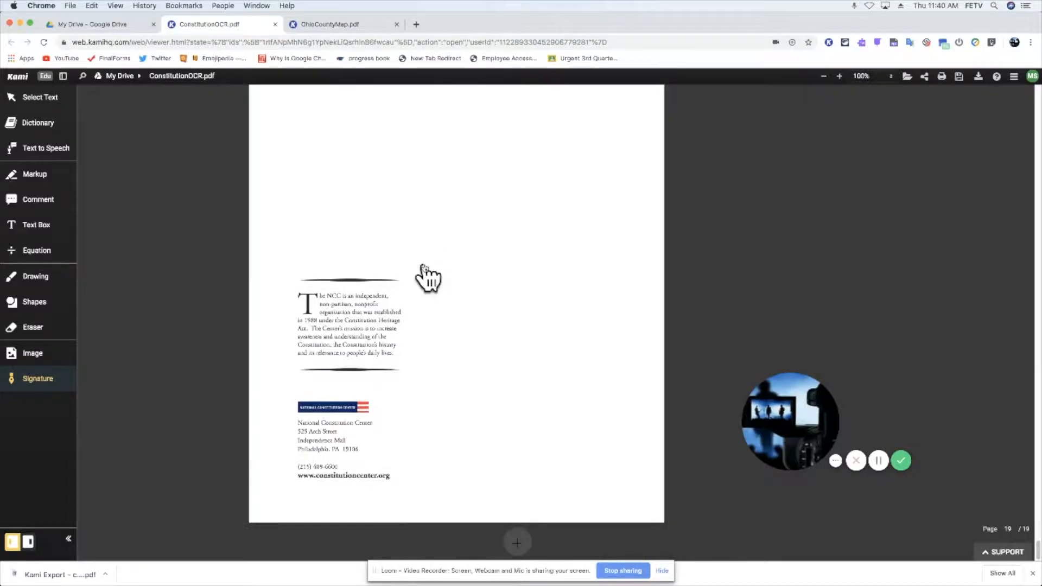
{"action": "scroll", "coordinate": [425, 262], "scroll_direction": "up", "scroll_amount": 5}
{"action": "scroll", "coordinate": [424, 262], "scroll_direction": "up", "scroll_amount": 20}
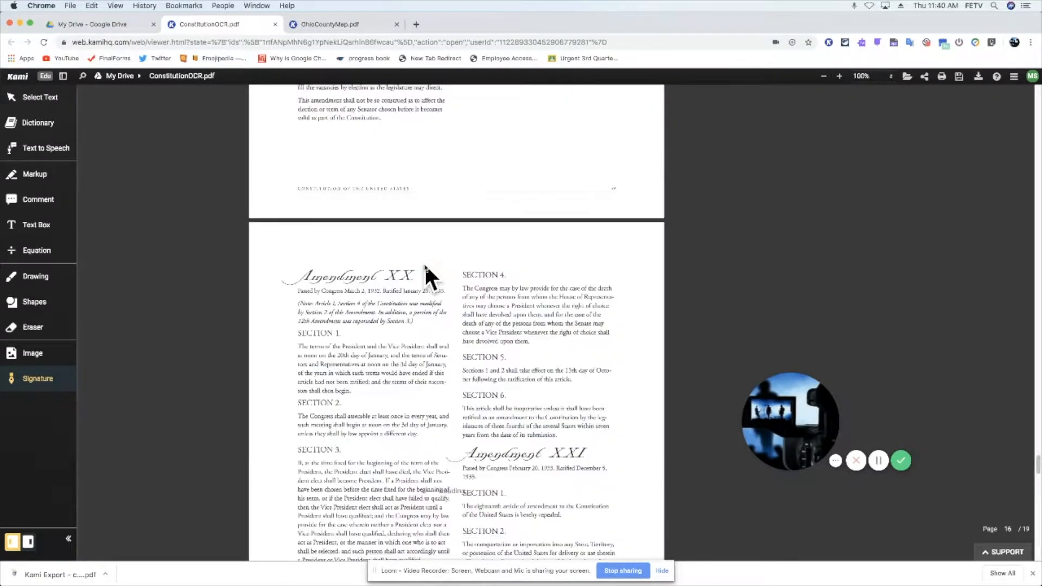
{"action": "scroll", "coordinate": [424, 262], "scroll_direction": "up", "scroll_amount": 15}
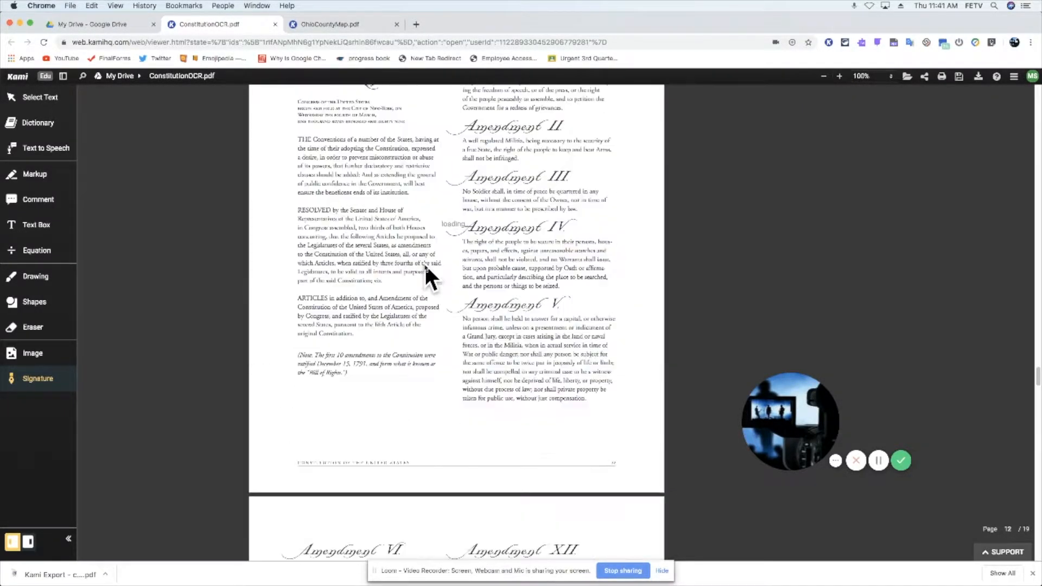
{"action": "scroll", "coordinate": [425, 262], "scroll_direction": "up", "scroll_amount": 6}
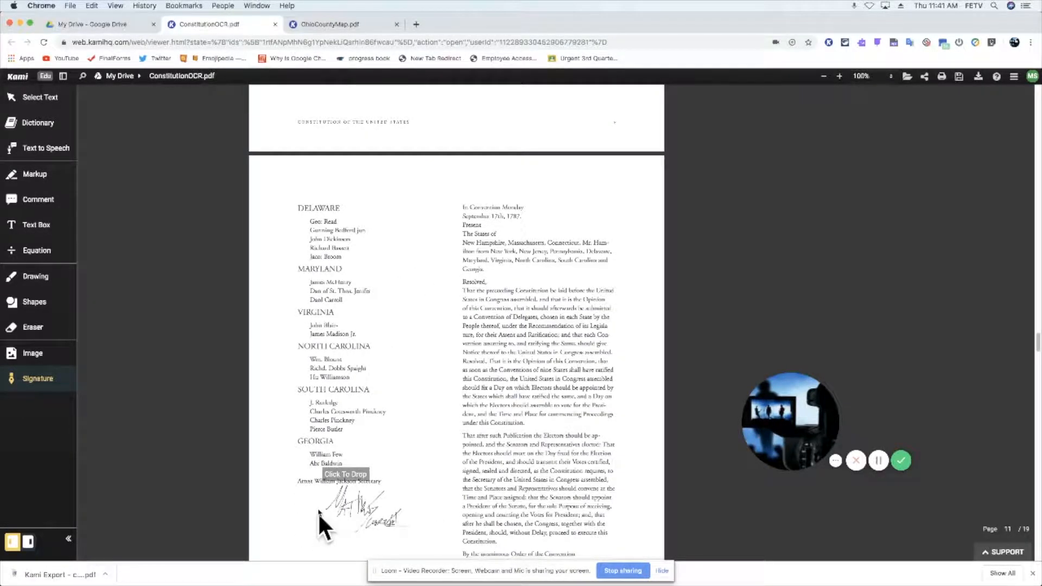
{"action": "left_click", "coordinate": [311, 501]}
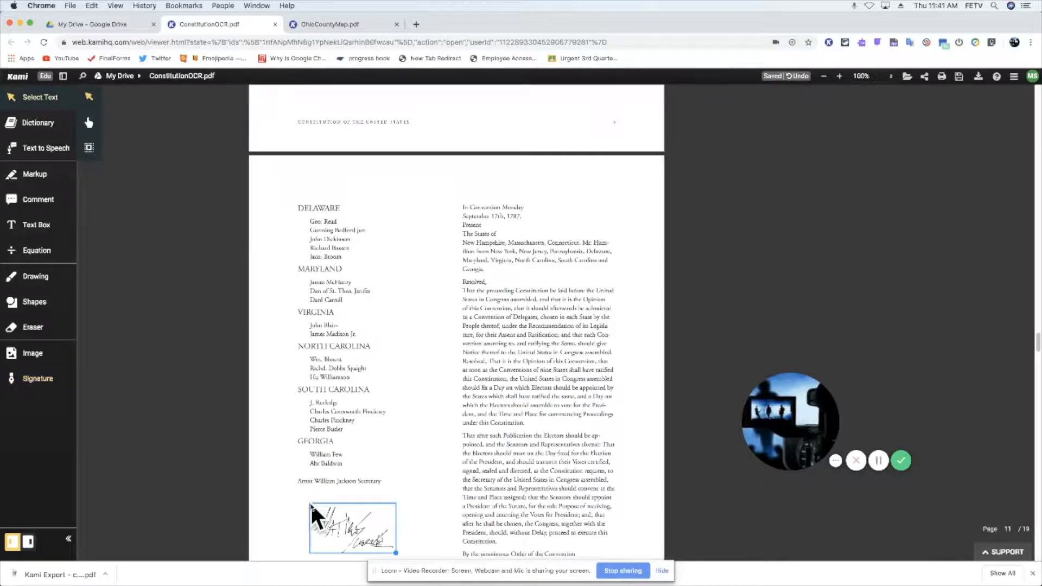
Shrink the placed signature slightly and move it closer beneath the attest line, aligned with the text column's left edge.
{"action": "mouse_move", "coordinate": [396, 553]}
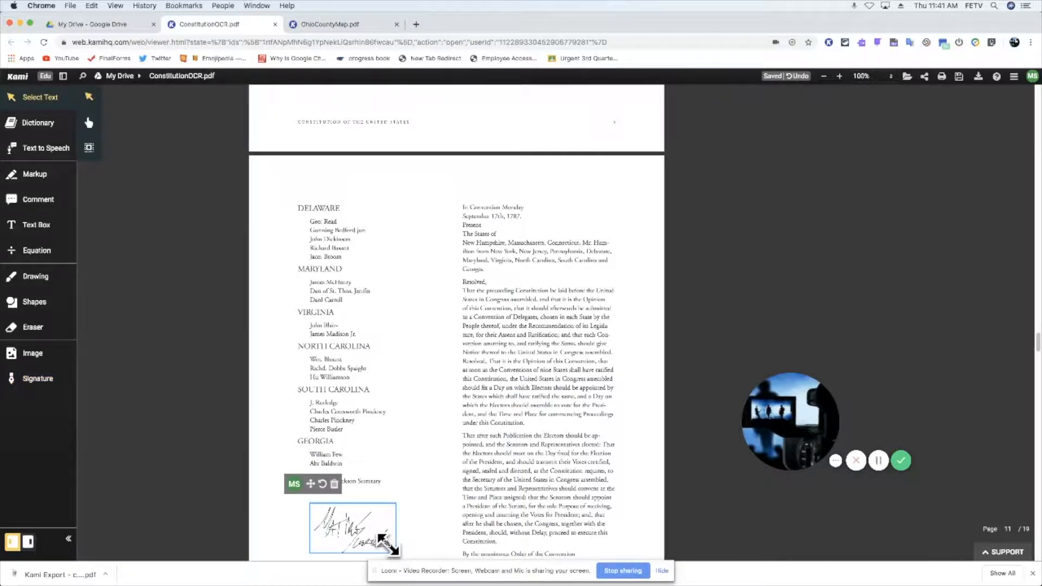
{"action": "left_click_drag", "start_coordinate": [388, 545], "coordinate": [380, 540]}
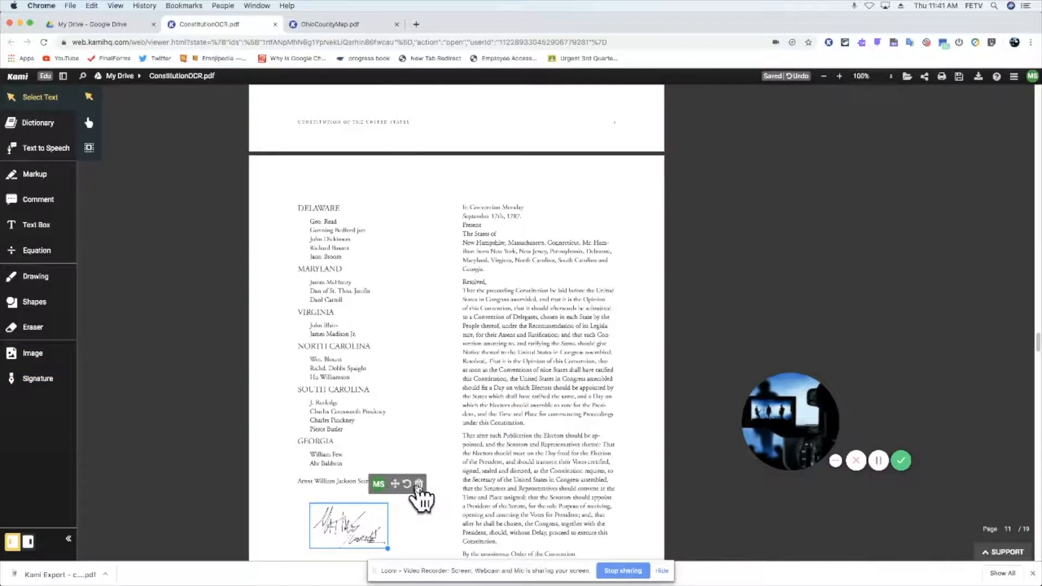
{"action": "left_click", "coordinate": [272, 486]}
{"action": "left_click", "coordinate": [352, 525]}
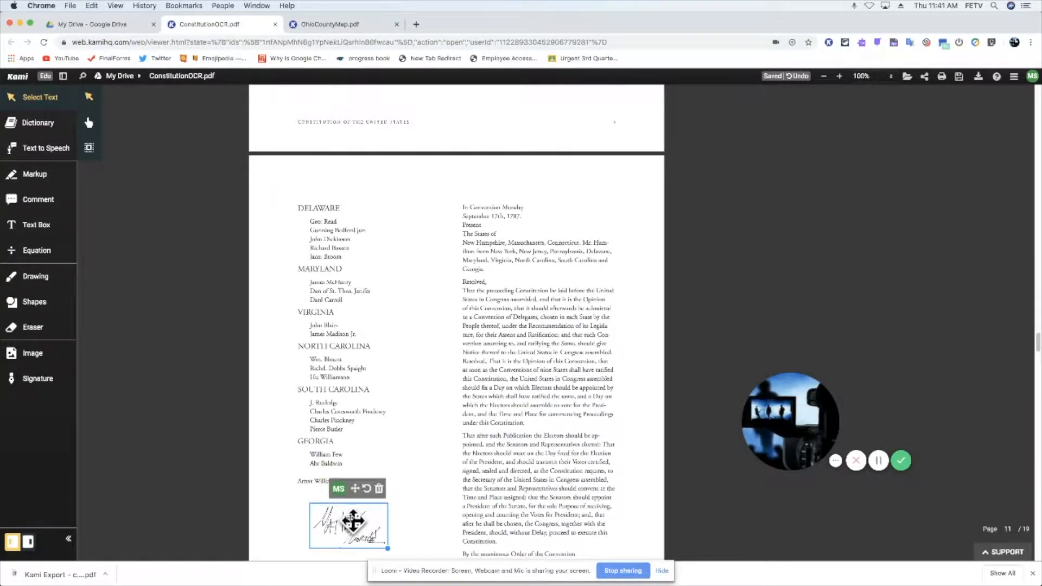
{"action": "mouse_move", "coordinate": [350, 518]}
{"action": "left_mouse_down"}
{"action": "mouse_move", "coordinate": [329, 505]}
{"action": "mouse_move", "coordinate": [338, 510]}
{"action": "left_mouse_up"}
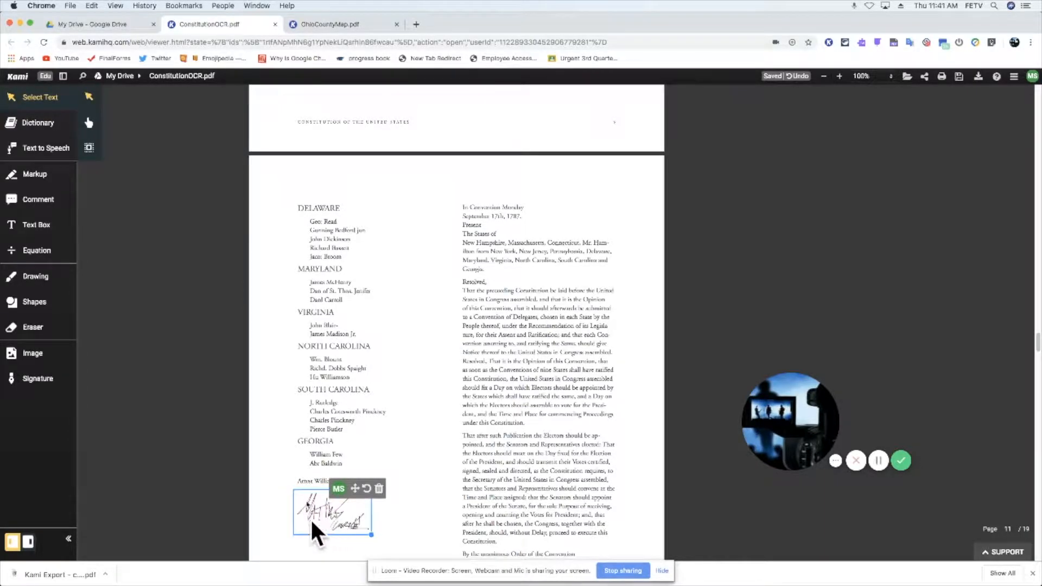
{"action": "left_click", "coordinate": [239, 494]}
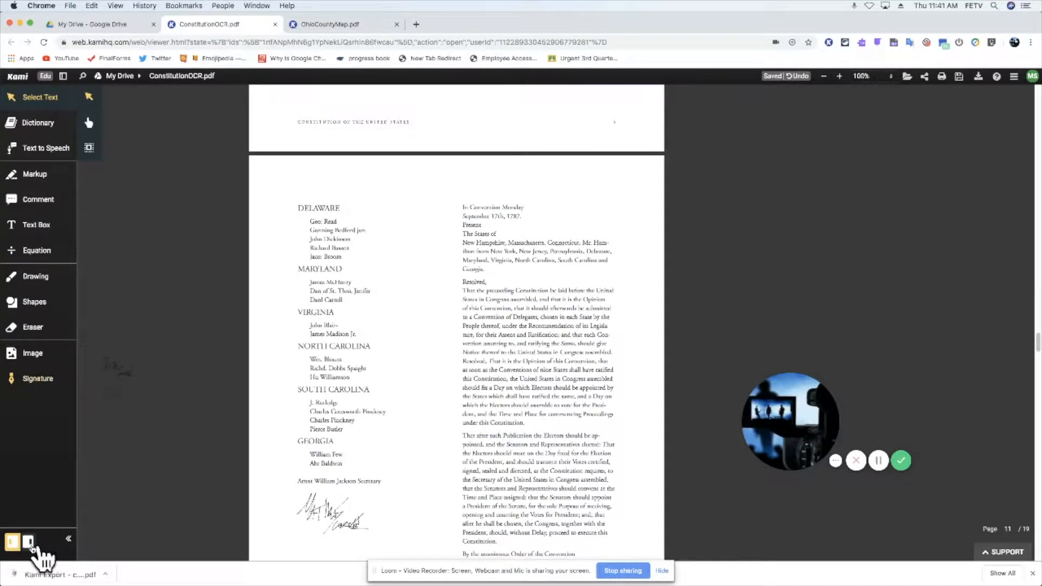
Hide and restore the toolbar's tool descriptions, and move the toolbar to the opposite side of the document and back.
{"action": "left_click", "coordinate": [69, 540]}
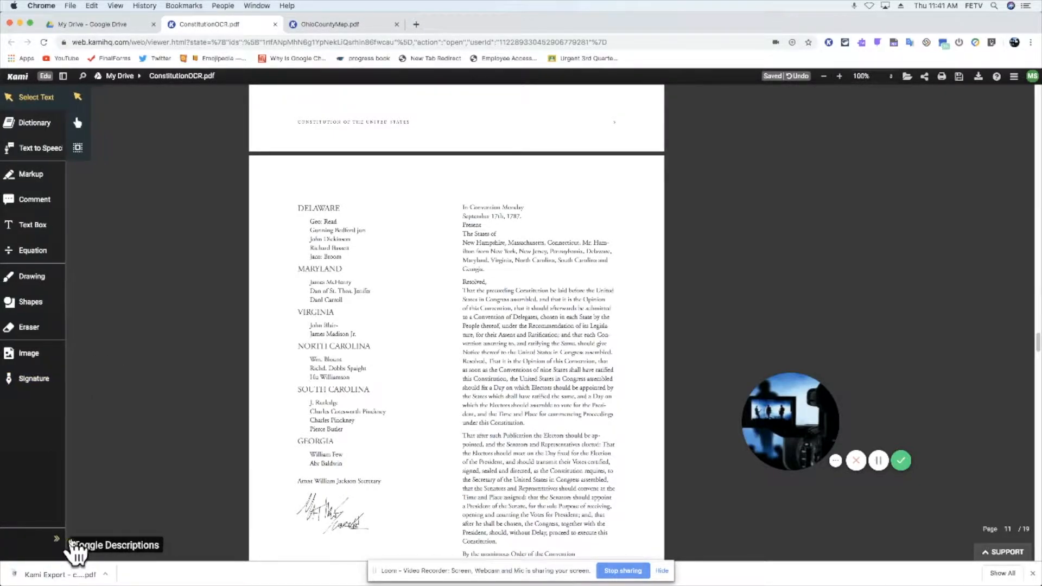
{"action": "left_click", "coordinate": [20, 543]}
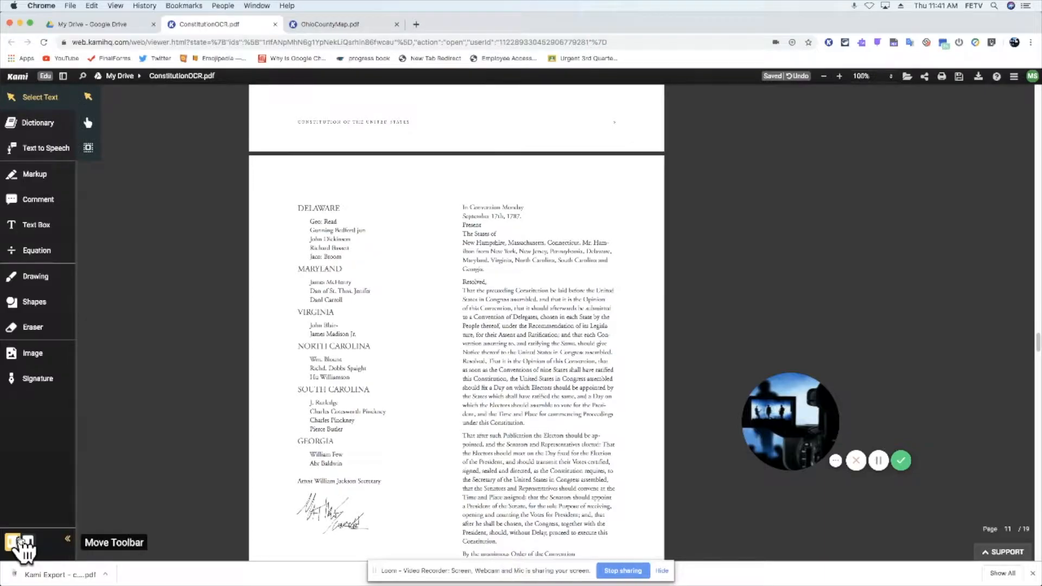
{"action": "left_click", "coordinate": [68, 539]}
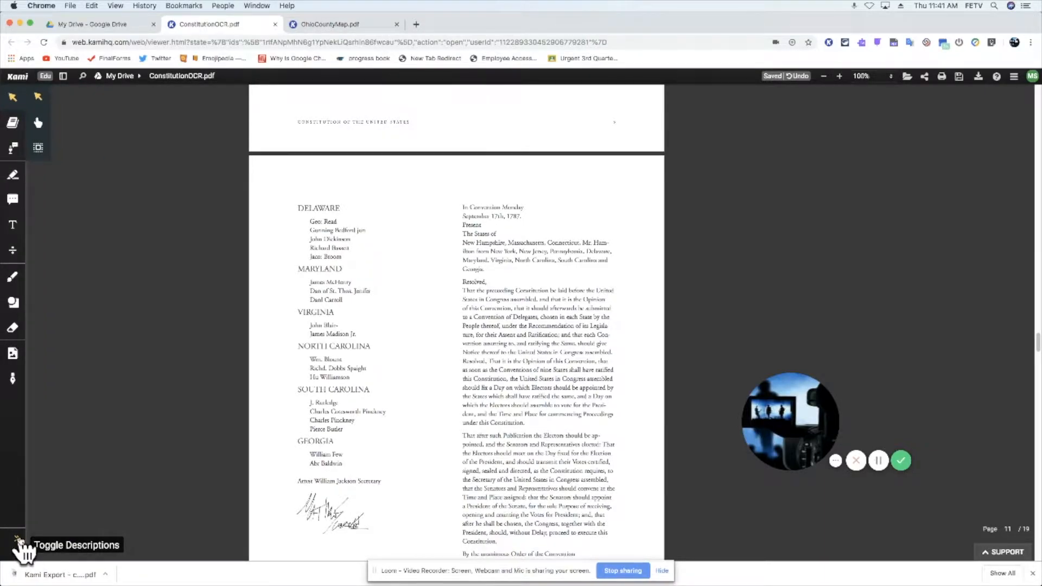
{"action": "left_click", "coordinate": [19, 543]}
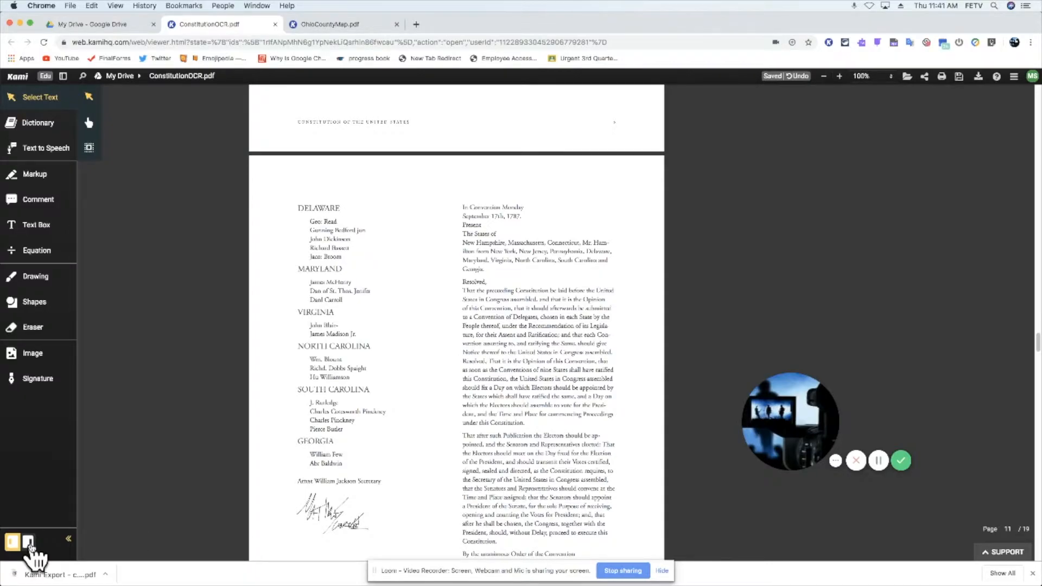
{"action": "left_click", "coordinate": [28, 542]}
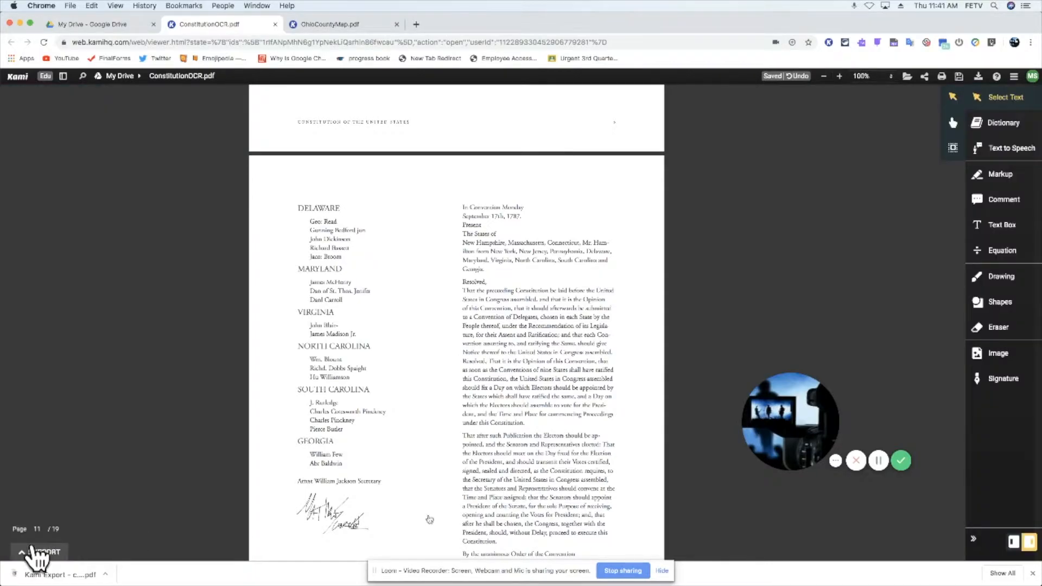
{"action": "left_click", "coordinate": [1013, 544]}
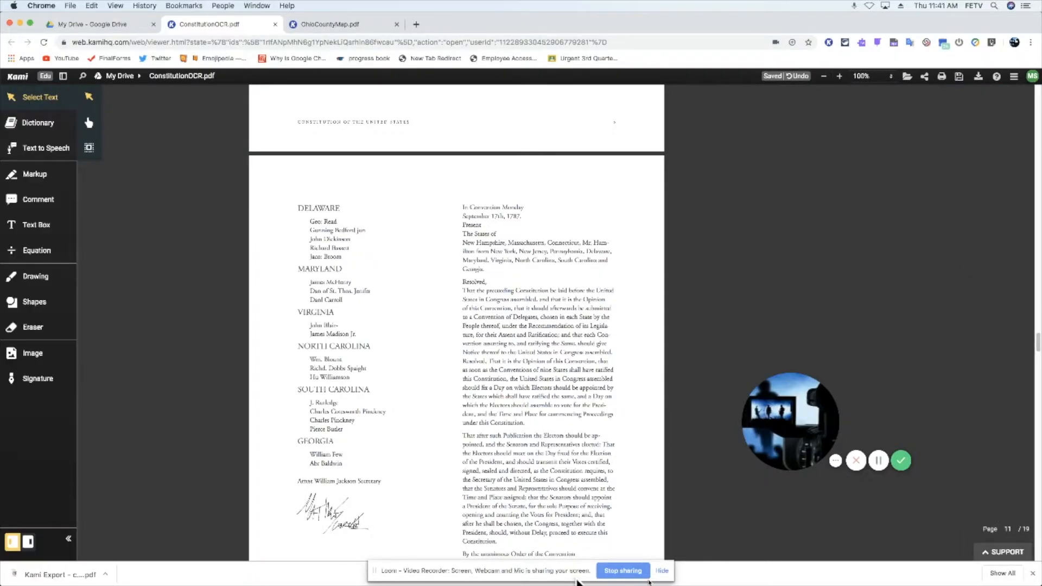